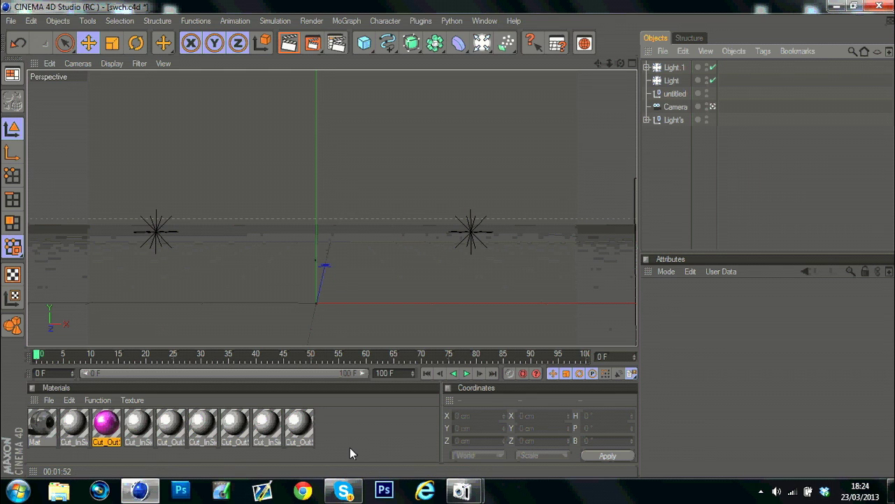
Delete the eight Cut_InSide and Cut_OutSide materials, keeping only Mat
left_click_drag(350, 447, 66, 328)
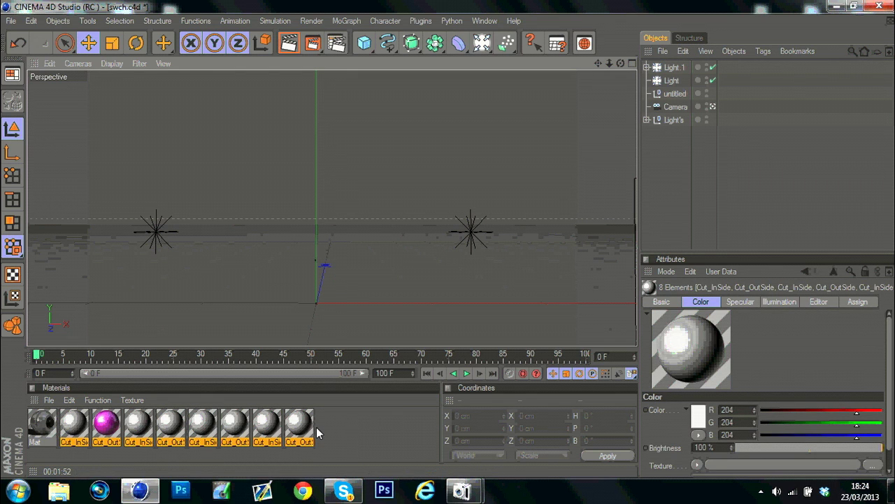
key("Delete")
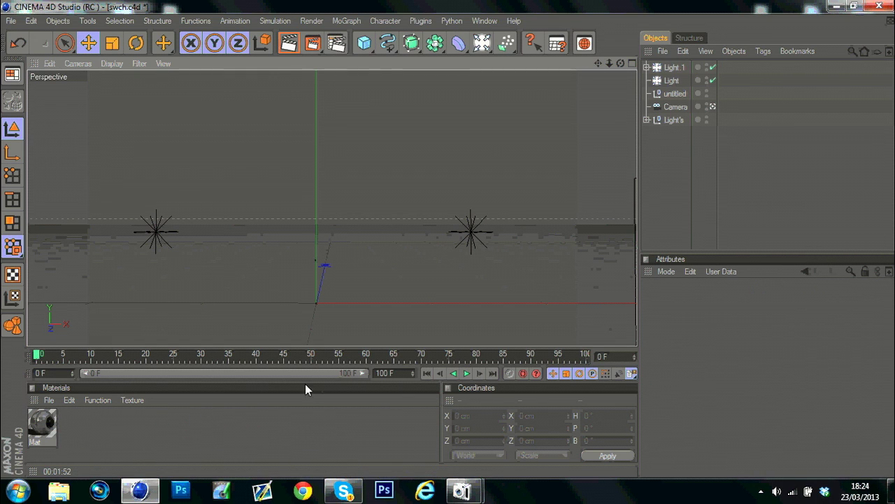
Add a MoText object reading ZAAR and set its depth to 60
left_click(359, 27)
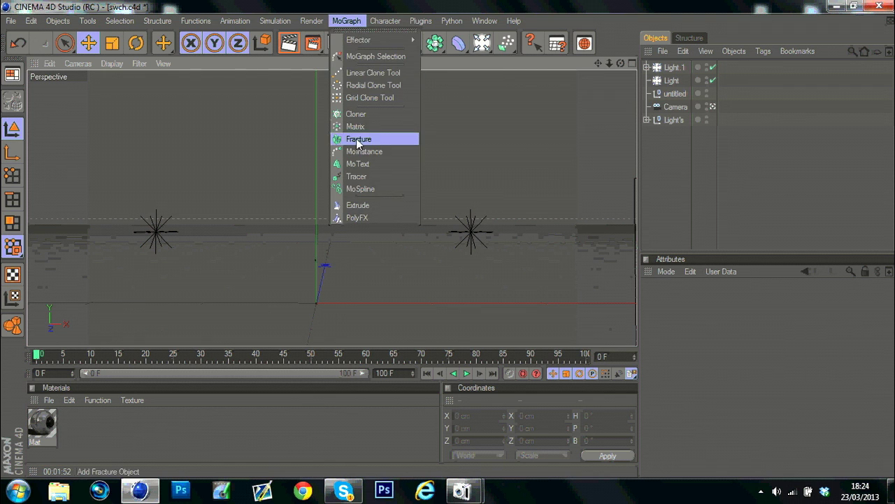
left_click(359, 164)
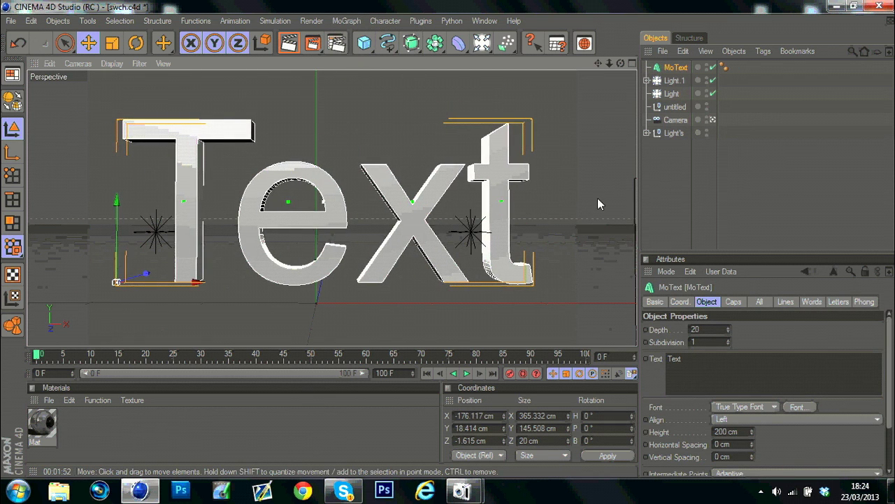
type("ZAAR")
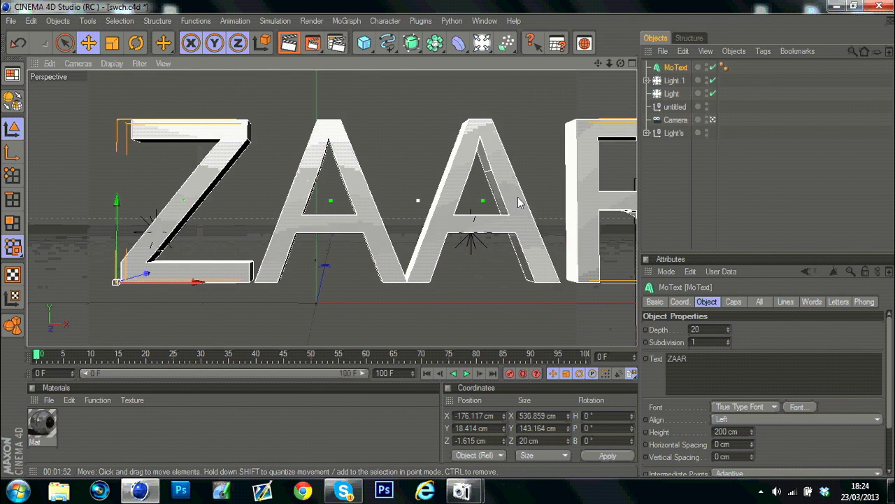
left_click_drag(609, 63, 503, 238)
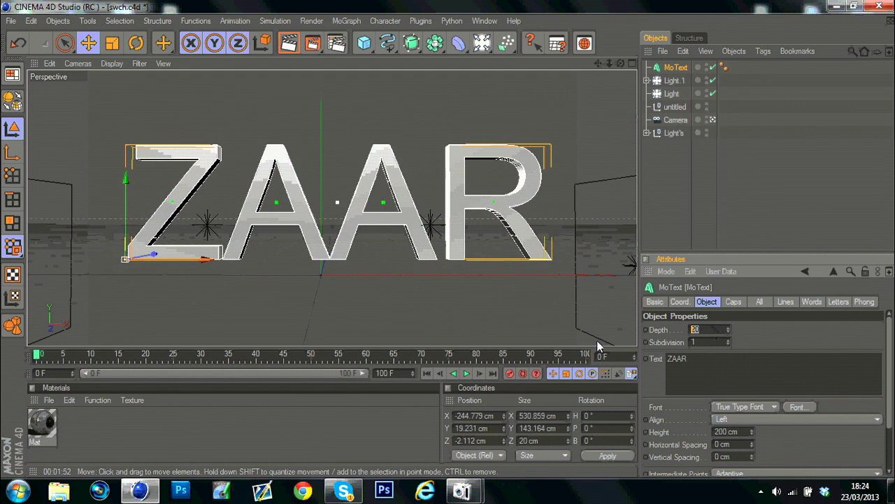
type("60")
left_click(802, 361)
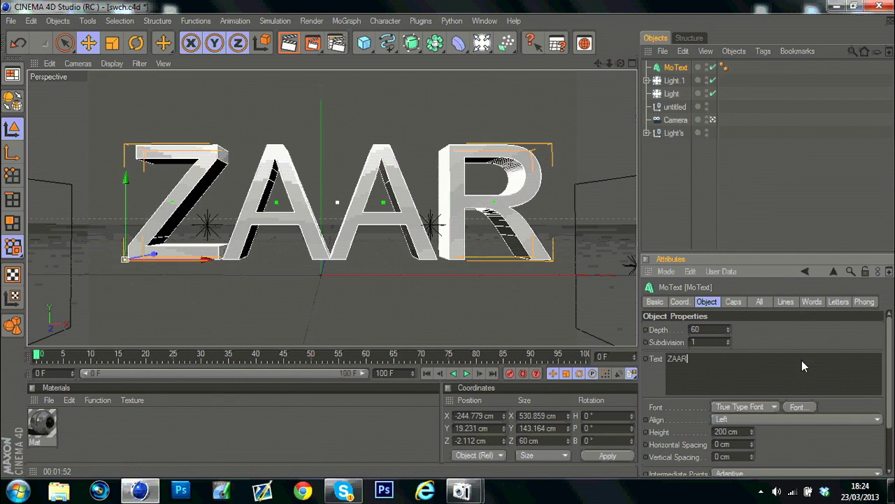
Give the text's start and end Fillet Caps, each with a 2 cm radius
left_click(732, 302)
left_click(728, 329)
left_click(712, 375)
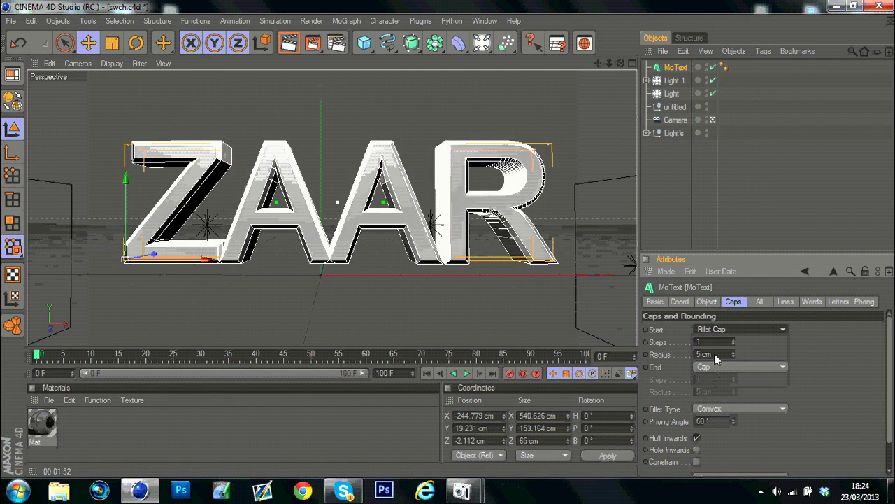
double_click(715, 354)
type("2")
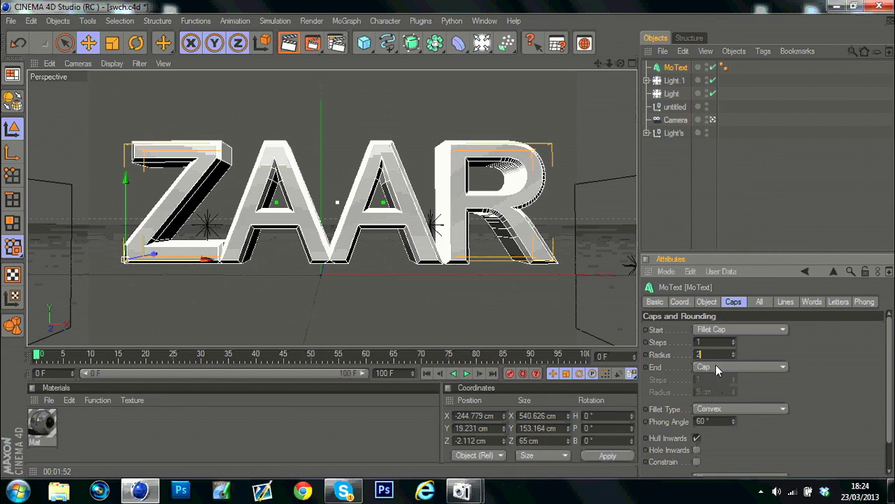
left_click(716, 366)
left_click(710, 392)
double_click(703, 392)
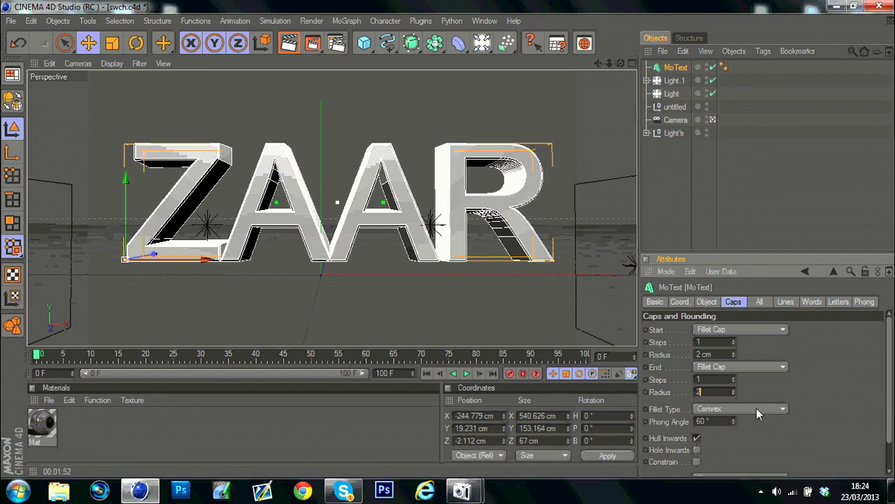
key("Return")
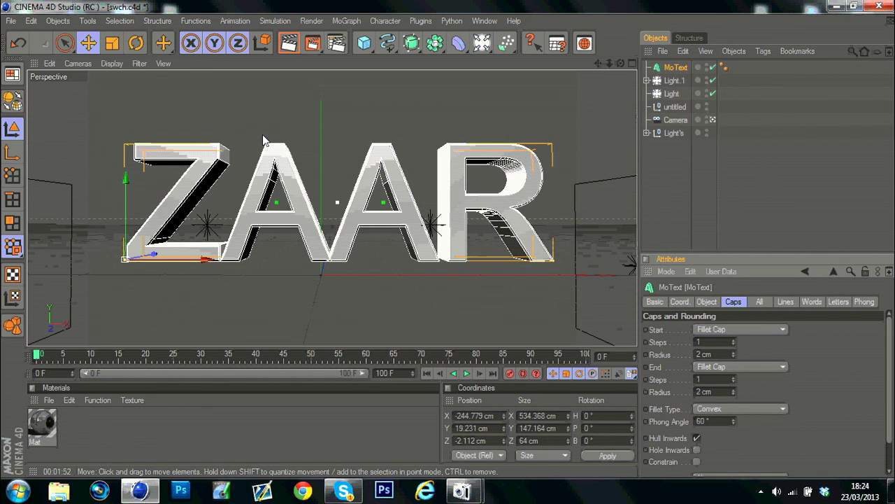
Try the Avionne font in Bold Oblique on the text and move it to about X -189 cm, Y 19 cm
left_click_drag(263, 134, 264, 133)
left_click_drag(451, 245, 396, 152)
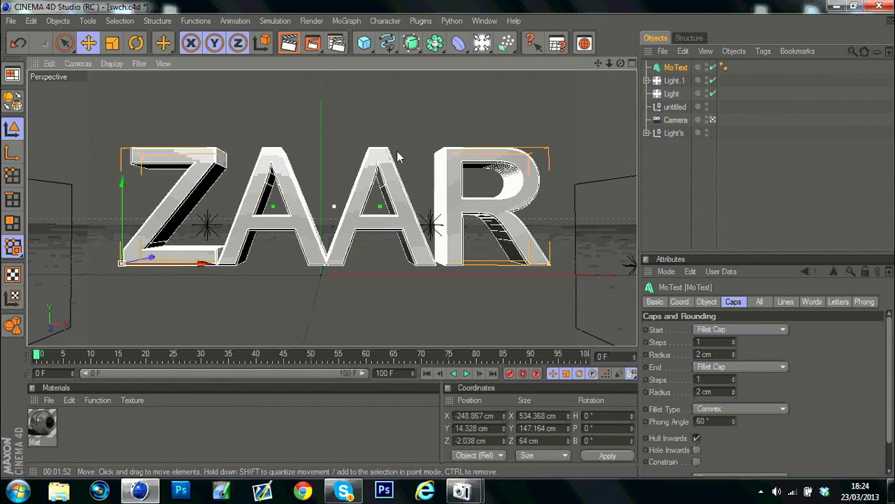
left_click(668, 68)
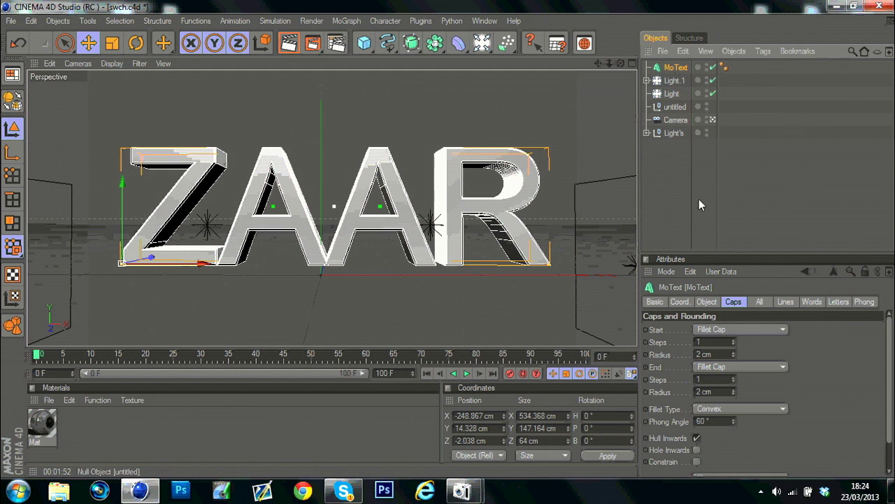
left_click(707, 302)
left_click(800, 406)
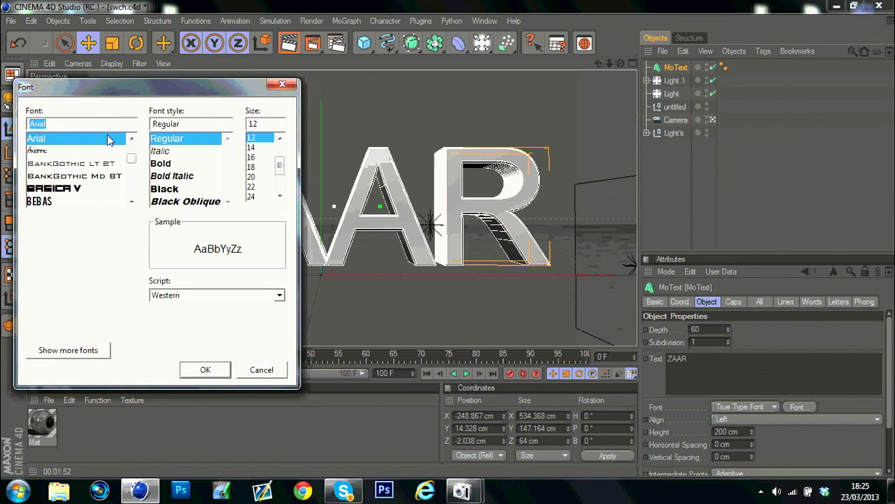
left_click(77, 150)
left_click(183, 175)
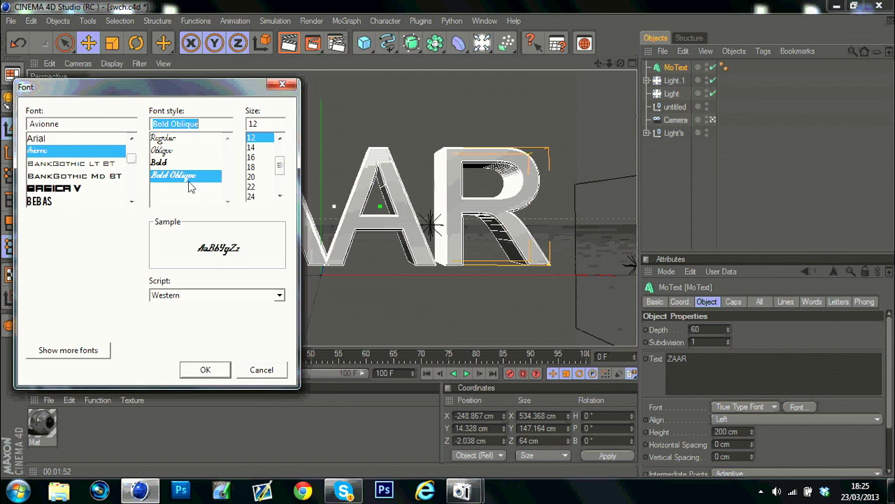
left_click(208, 371)
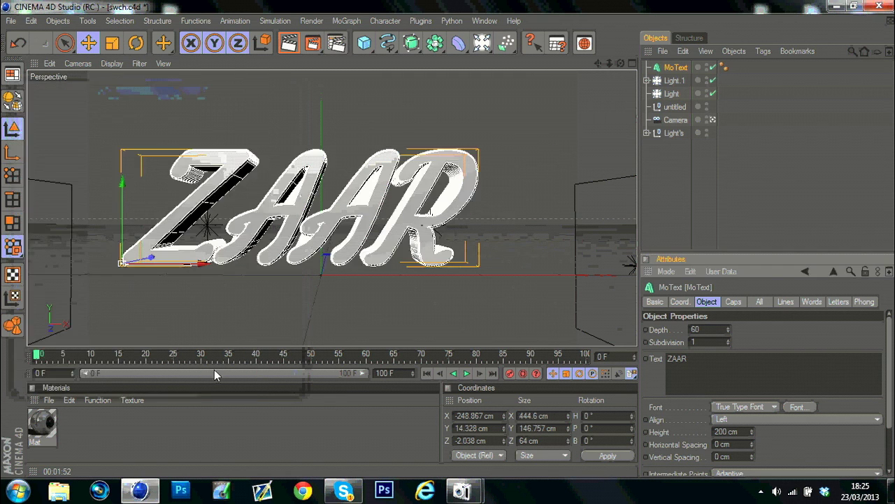
left_click_drag(405, 210, 453, 207)
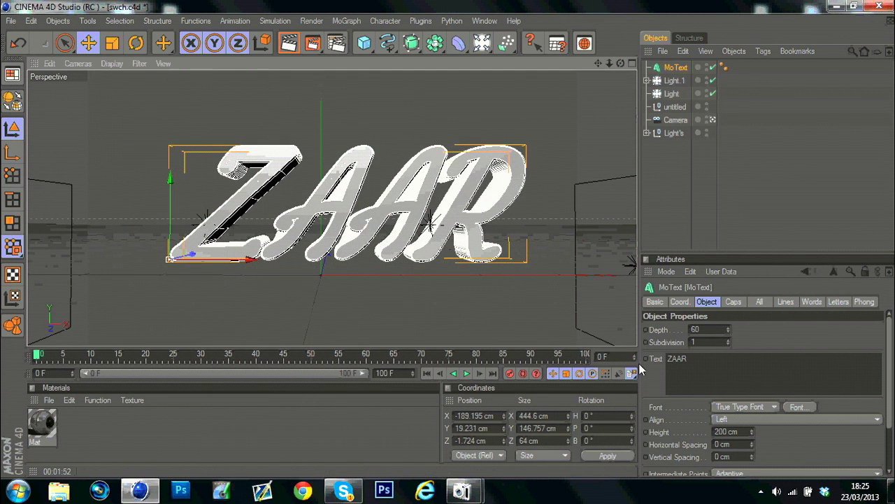
Set the text's font to AgencyFB Bold Oblique and move it to about X -176 cm, Y 6 cm
left_click(803, 407)
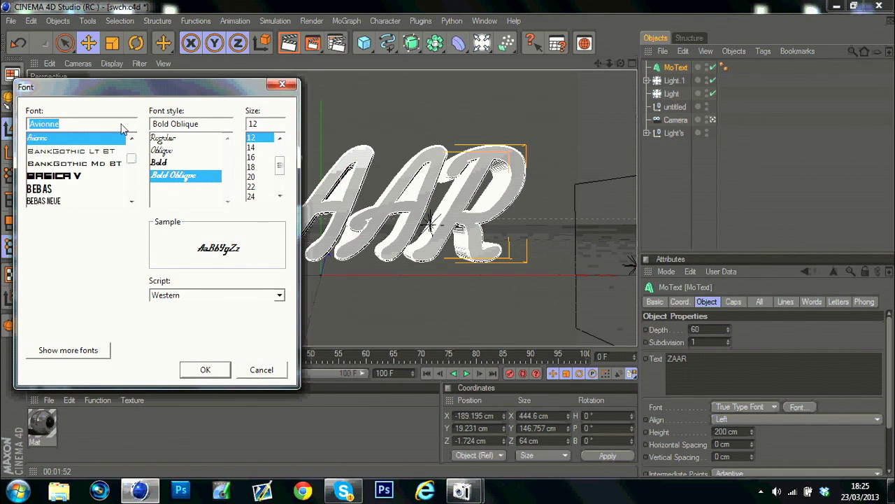
type("age")
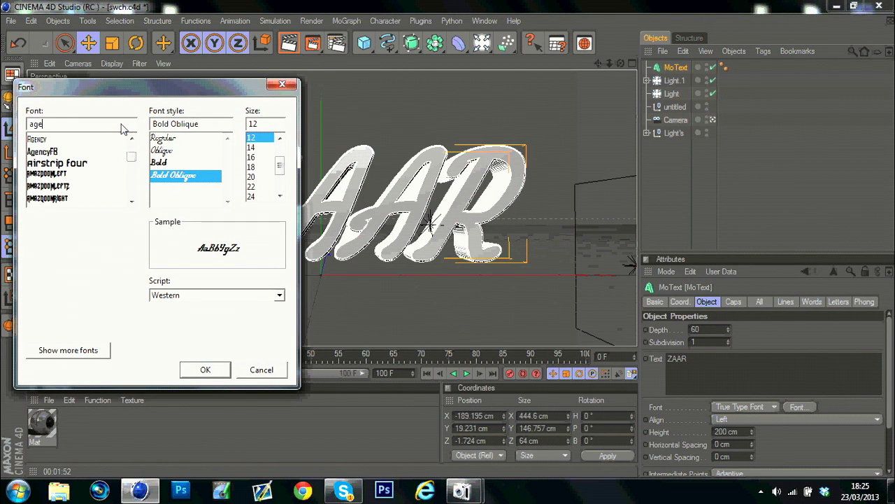
left_click(77, 152)
key("Tab")
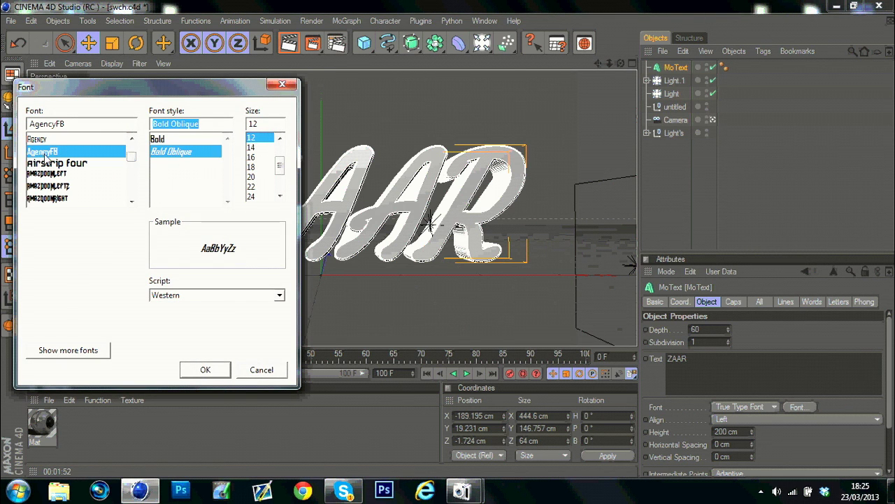
left_click(46, 153)
left_click(174, 154)
left_click(203, 370)
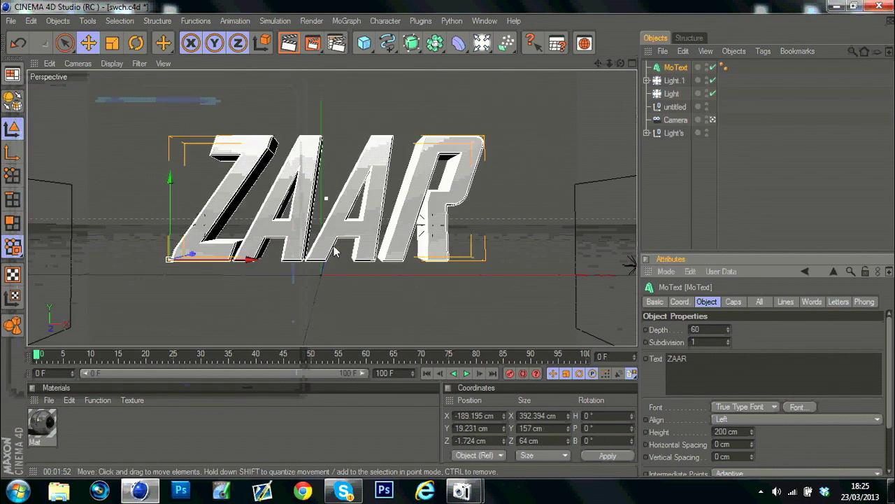
left_click_drag(449, 239, 447, 232)
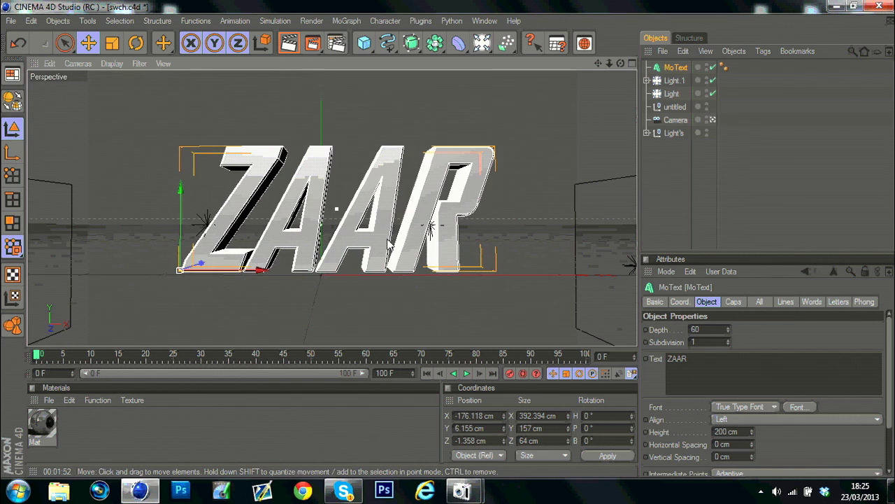
Rename the MoText object Main, then duplicate it and name the copy 2
double_click(671, 70)
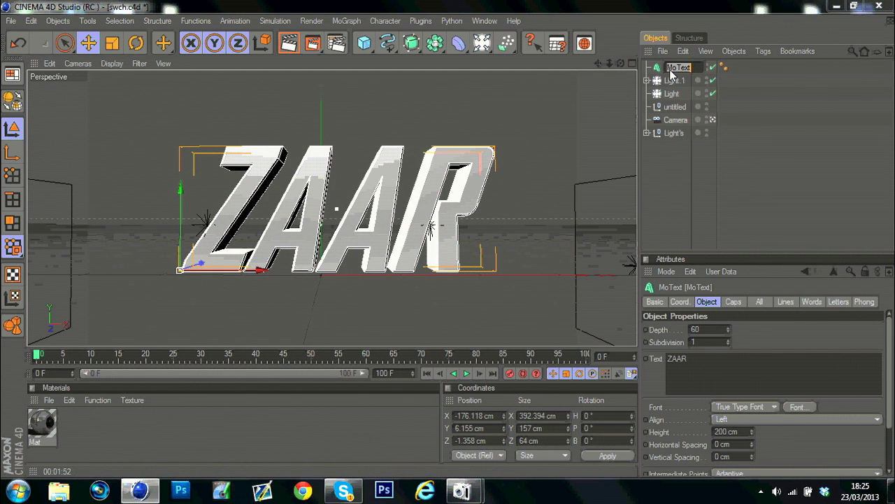
type("Main")
key("Return")
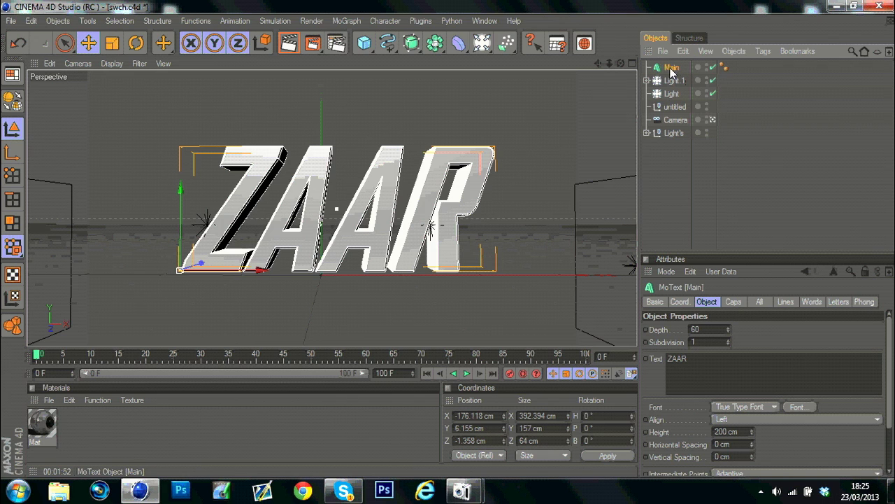
left_click_drag(672, 70, 675, 83, "ctrl")
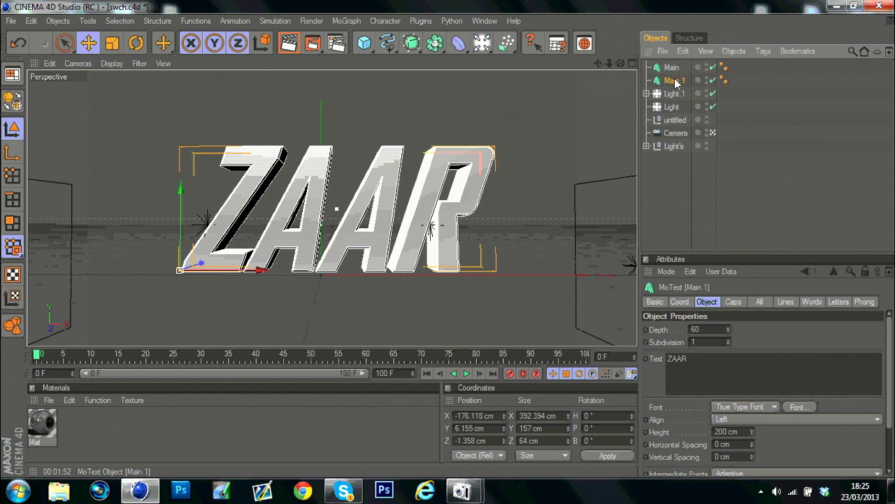
double_click(676, 81)
type("2")
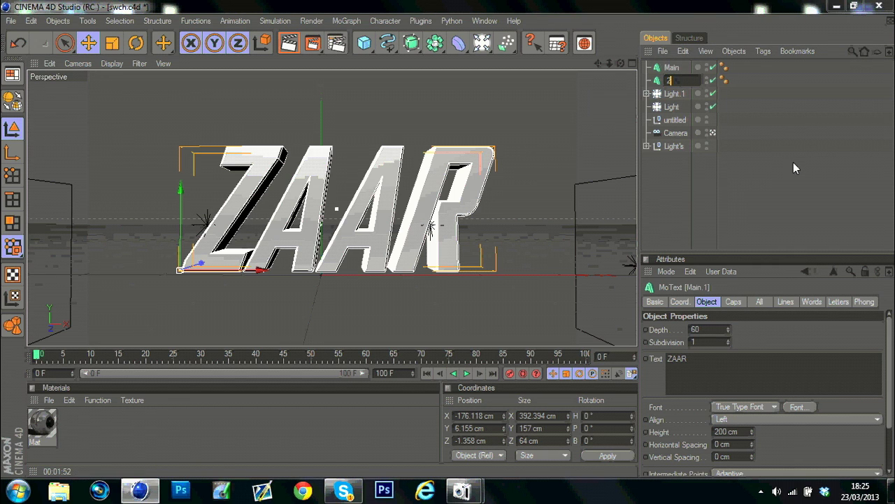
key("Return")
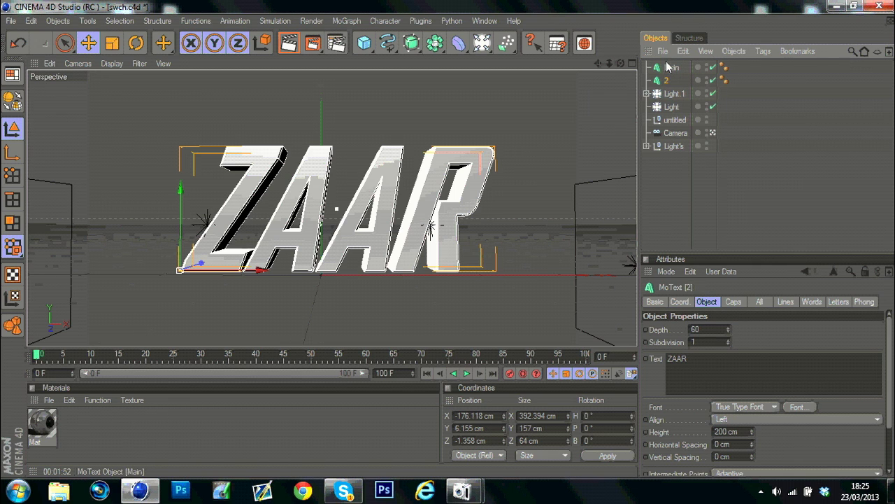
Disable the text copy named 2 and undo its accidental move
left_click(713, 80)
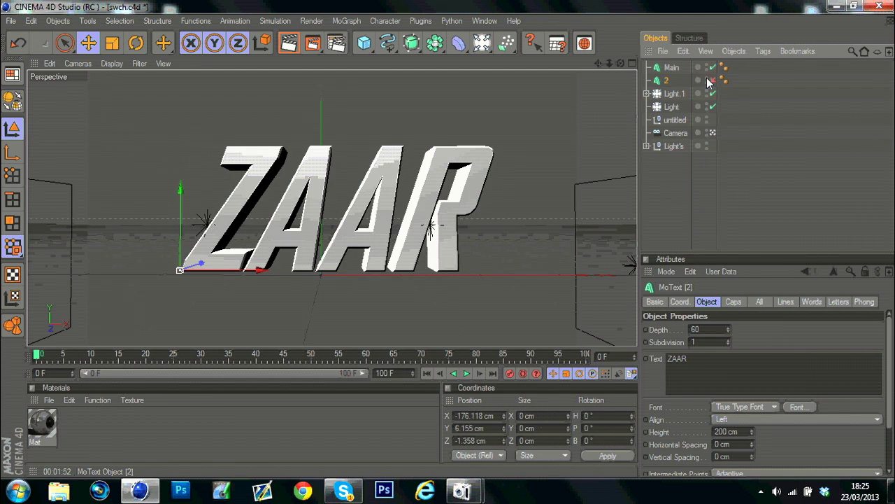
left_click(713, 81)
left_click(713, 81)
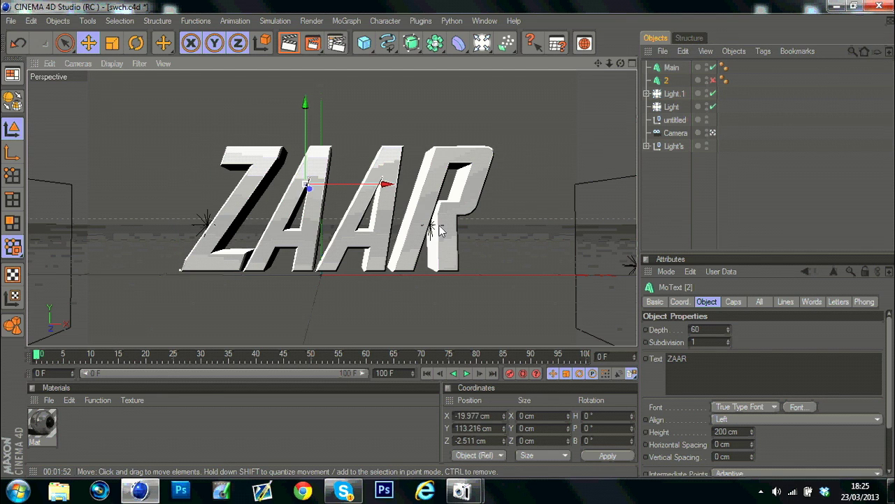
key("ctrl+z")
Open the Thrausi plugin with the Main text selected and look through its Dynamic, Material and Bake settings
left_click(671, 68)
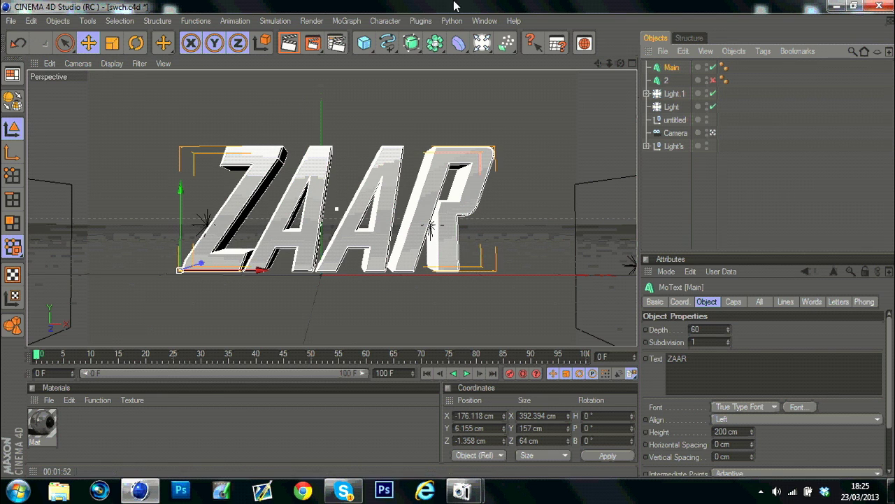
left_click(420, 20)
mouse_move(441, 82)
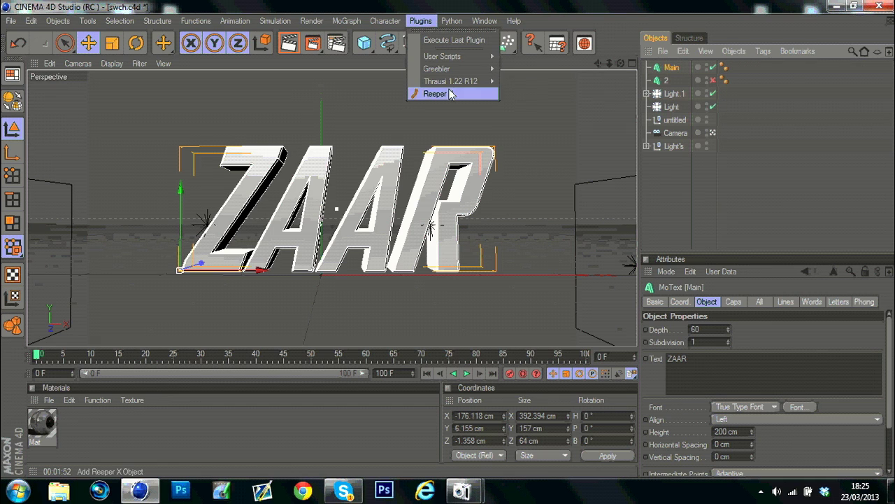
mouse_move(485, 86)
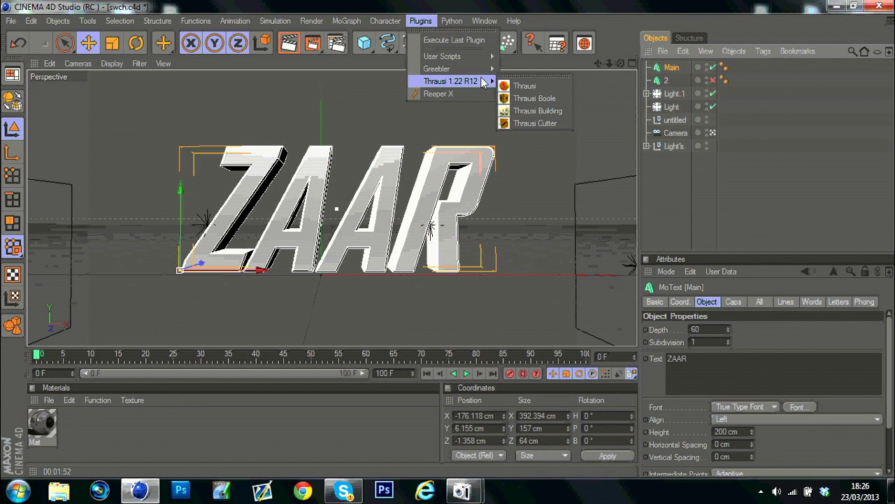
left_click(525, 86)
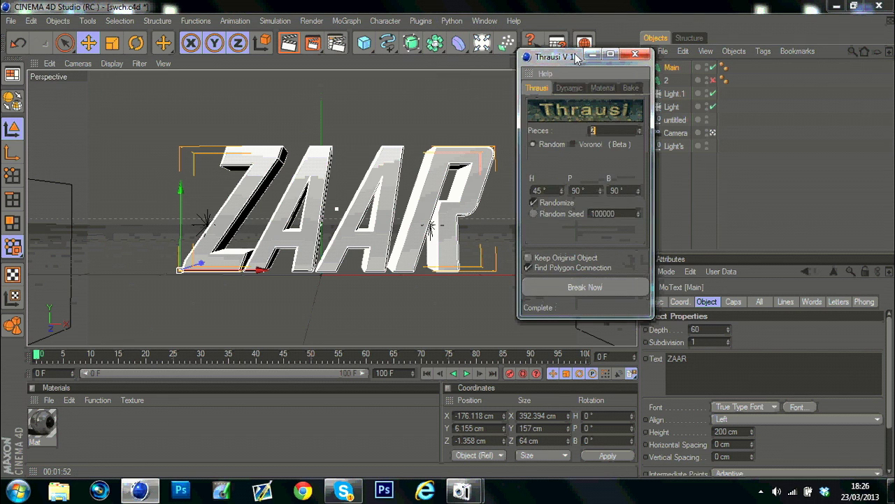
left_click_drag(575, 58, 584, 30)
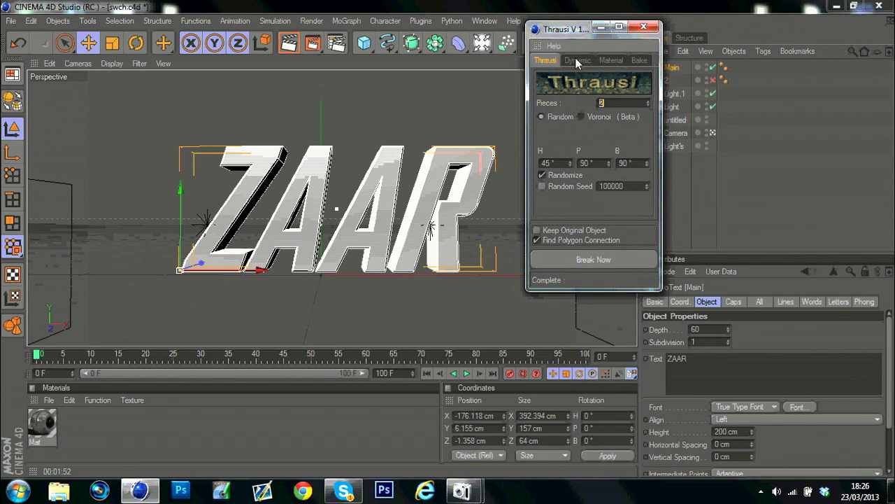
left_click(575, 60)
left_click(611, 61)
left_click(639, 60)
left_click(545, 61)
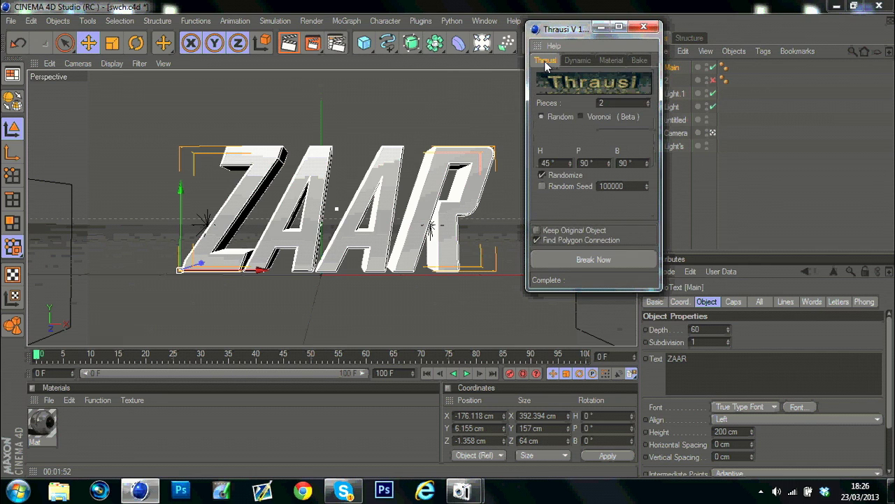
Break the Main text into 35 pieces with Thrausi's Random method and close the plugin
double_click(615, 105)
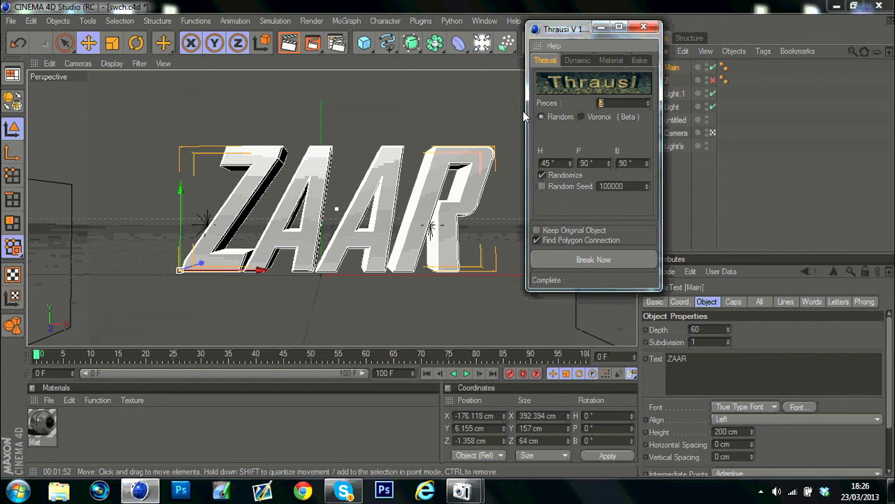
type("35")
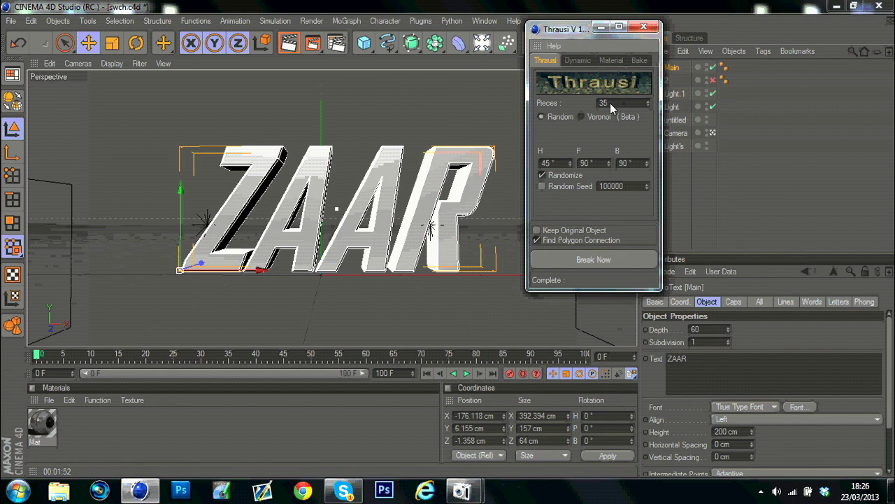
left_click(543, 116)
left_click(591, 251)
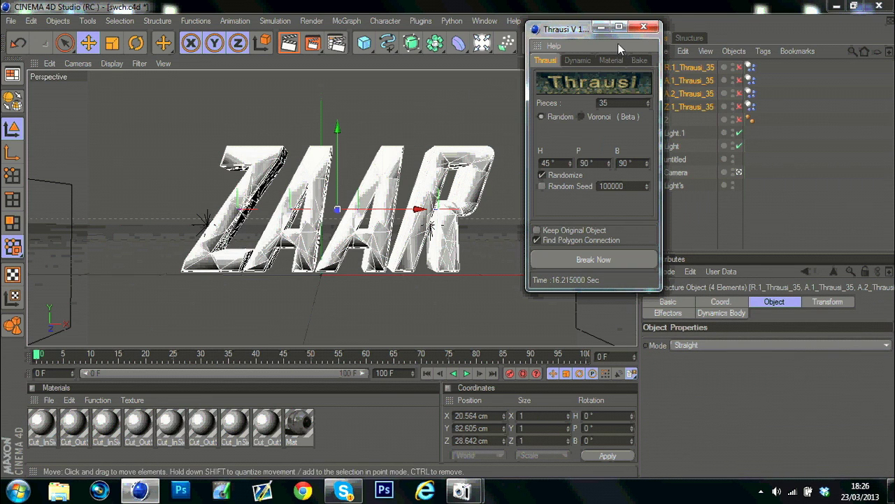
left_click(638, 29)
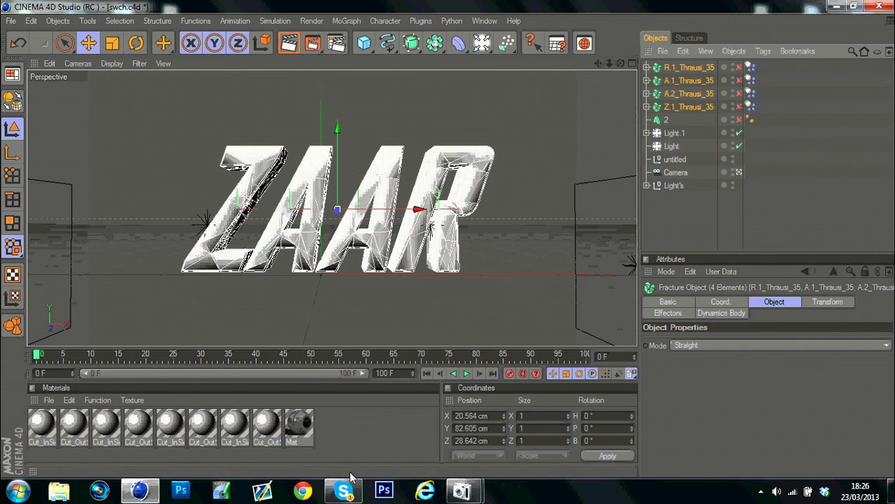
Select the broken letters one by one, try moving the R along X to about 214 cm, and undo the move
left_click(674, 106)
left_click(680, 94)
left_click(677, 80)
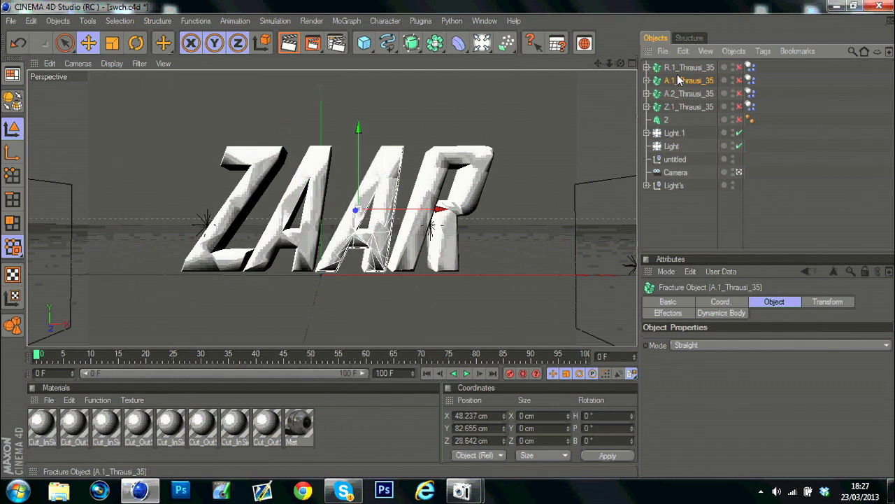
left_click(677, 68)
left_click_drag(450, 210, 501, 213)
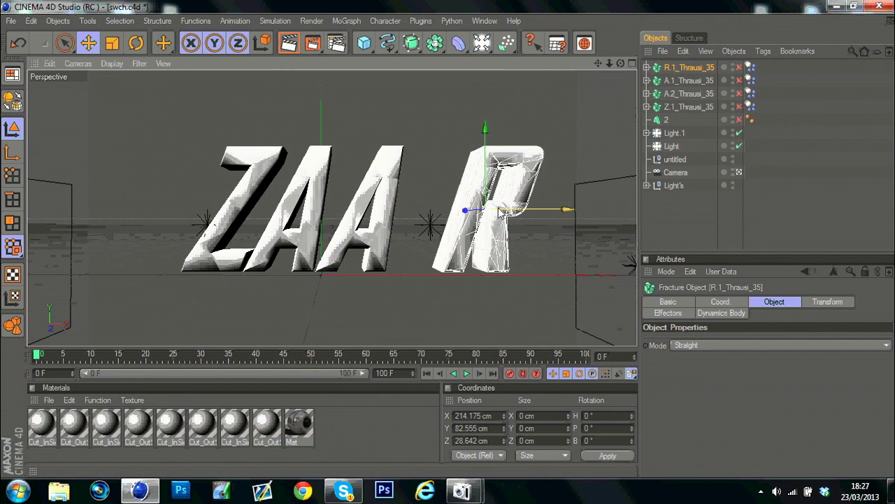
key("ctrl+z")
Enable the four fractured letter objects, R, A, A and Z
left_click(677, 106, "shift")
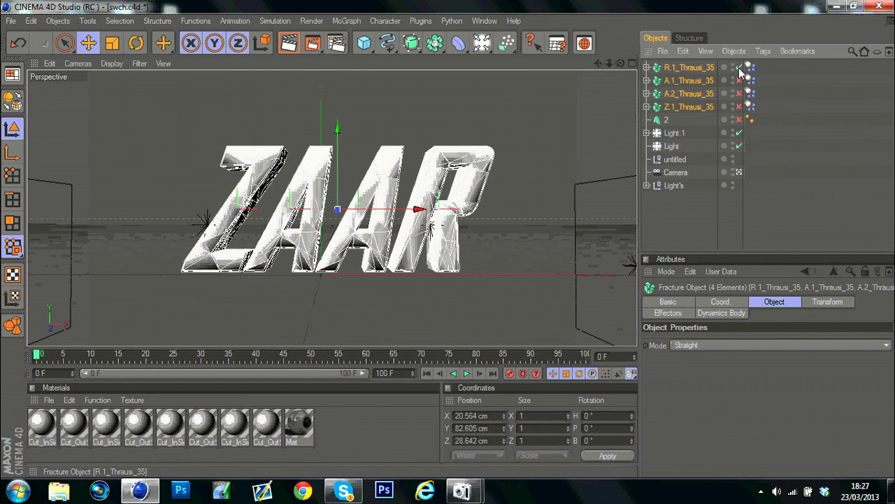
left_click_drag(740, 72, 740, 119)
left_click(672, 119)
left_click(686, 107)
Add a MoGraph Random effector to all four fractured letter objects
left_click(693, 70)
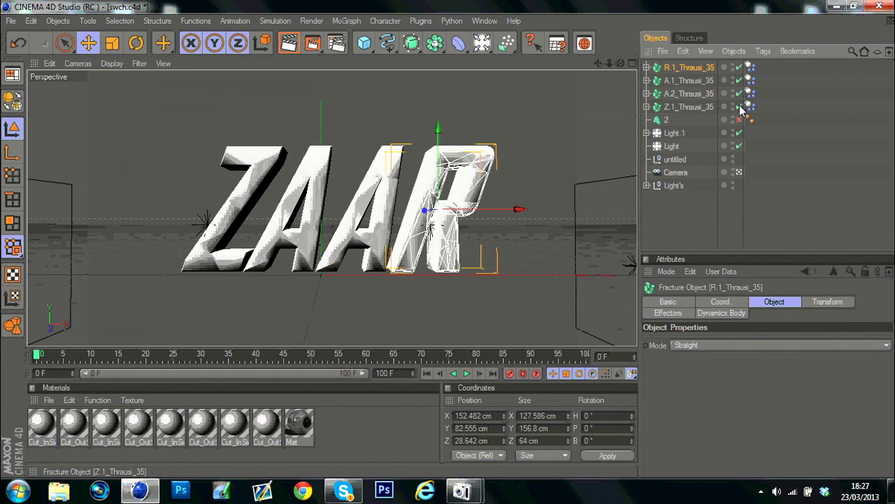
left_click(689, 107, "shift")
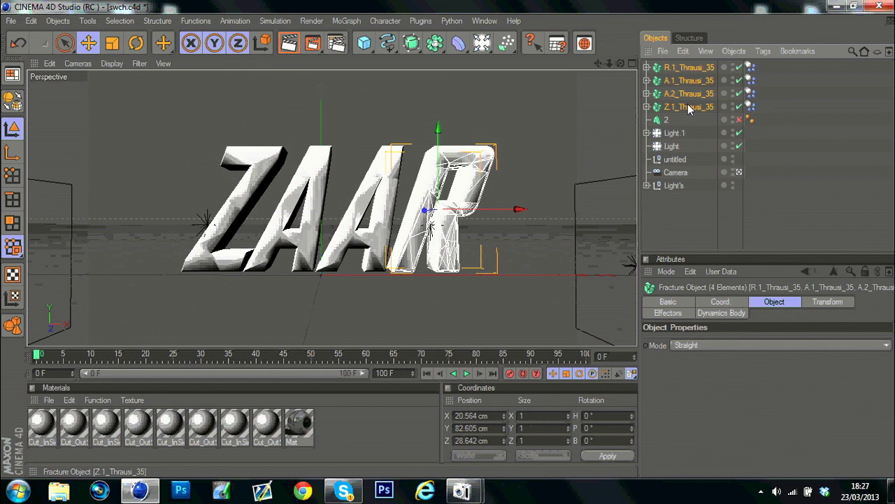
left_click(360, 22)
mouse_move(360, 38)
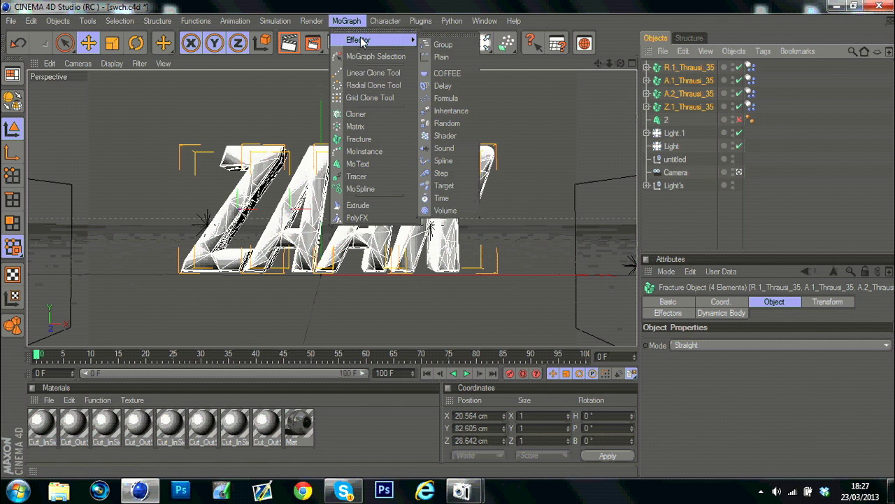
left_click(457, 125)
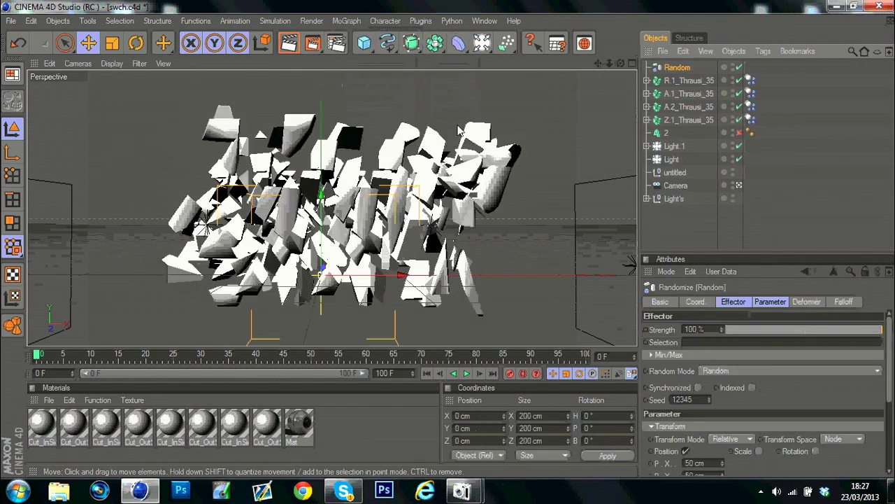
Set the Random effector's strength to 3 %, trying 0 % and 12 % along the way
left_click(742, 305)
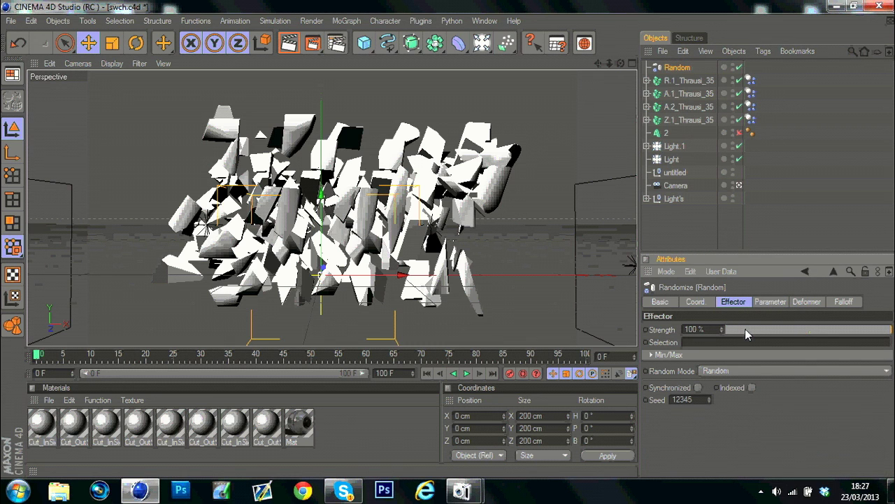
left_click_drag(757, 328, 691, 334)
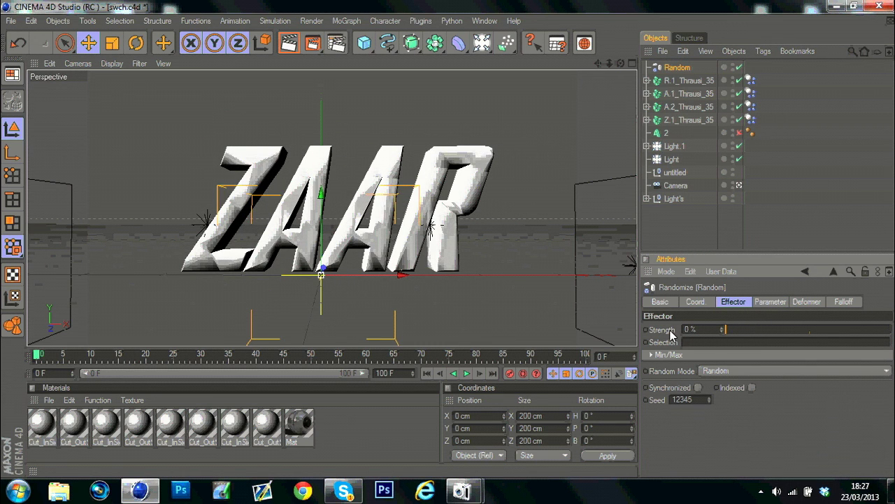
left_click_drag(715, 335, 723, 335)
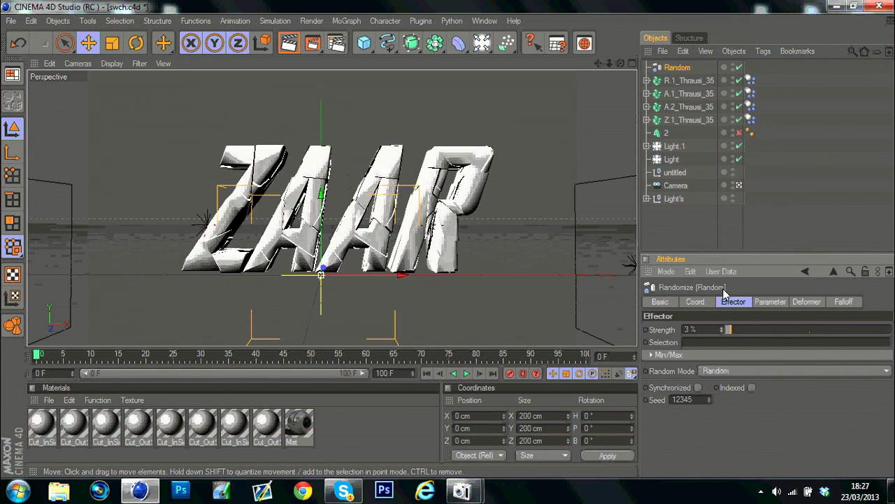
left_click_drag(757, 327, 746, 332)
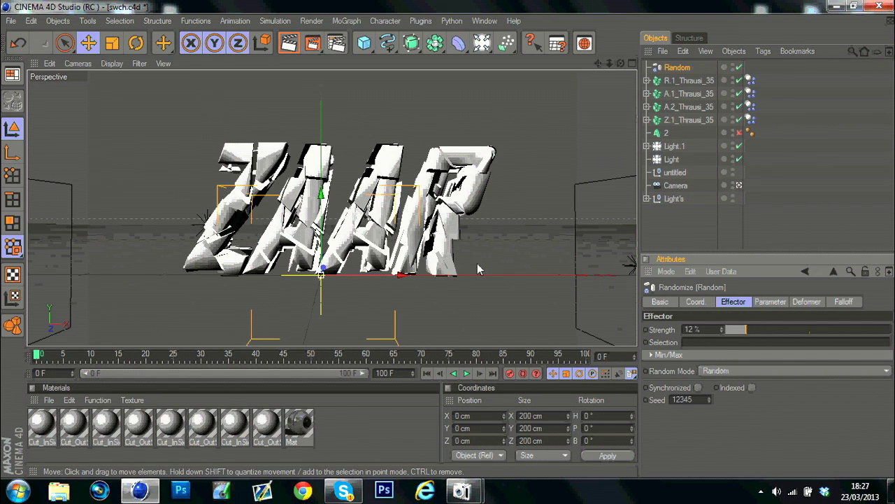
left_click(731, 331)
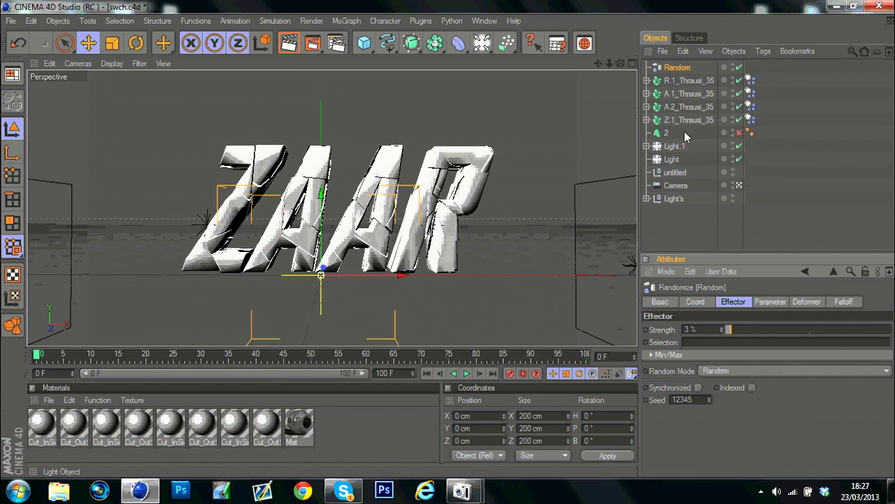
Re-enable the text copy named 2
left_click(667, 135)
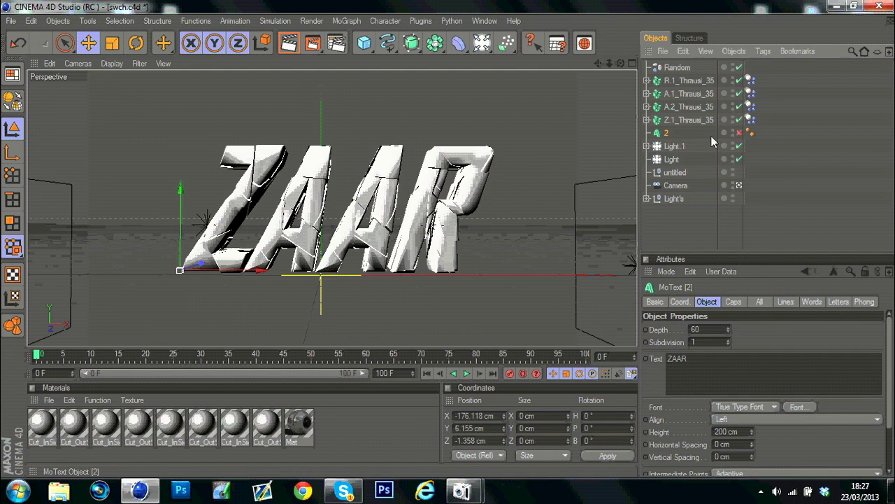
left_click(739, 133)
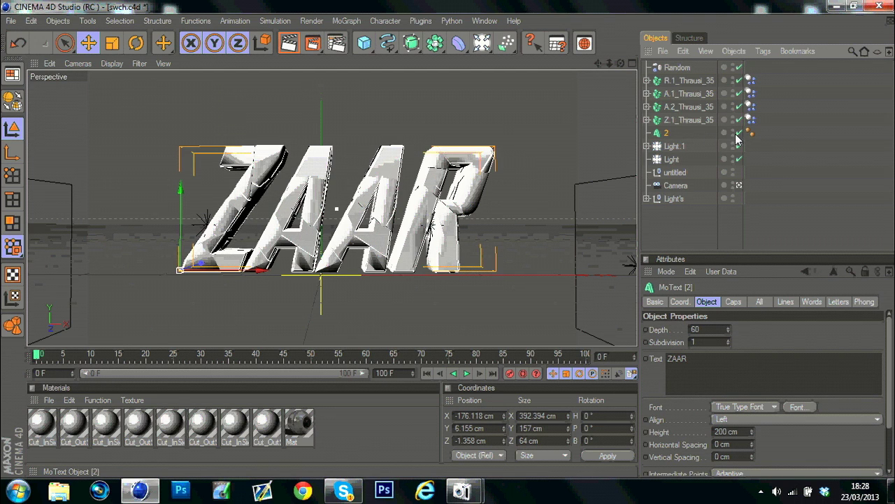
left_click(341, 429)
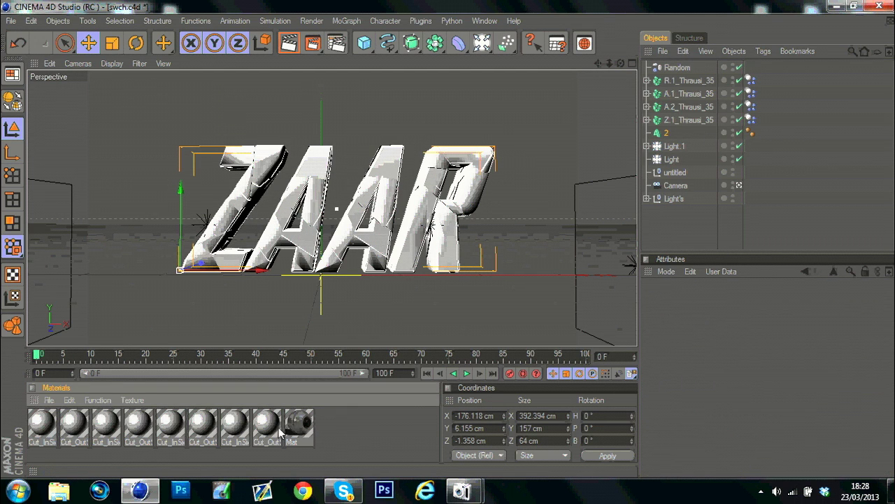
Examine the Color, Luminance, Reflection and Specular settings of the Mat material and close its editor
double_click(300, 424)
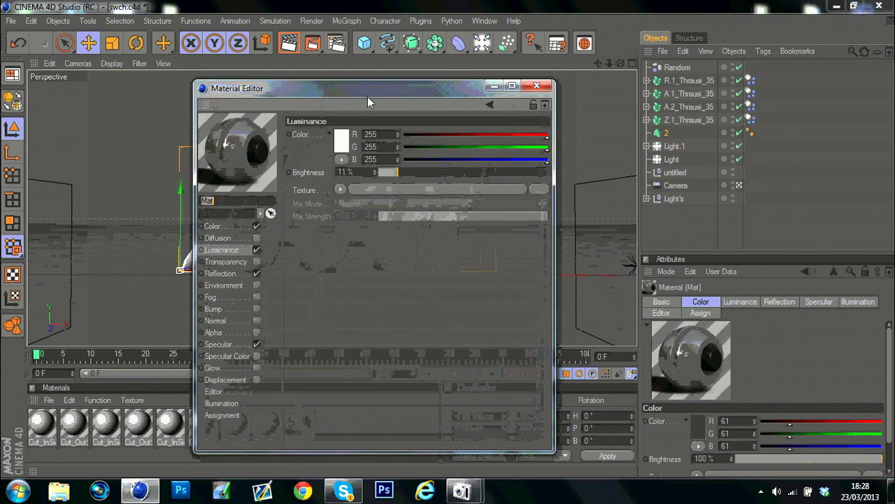
left_click_drag(368, 97, 626, 77)
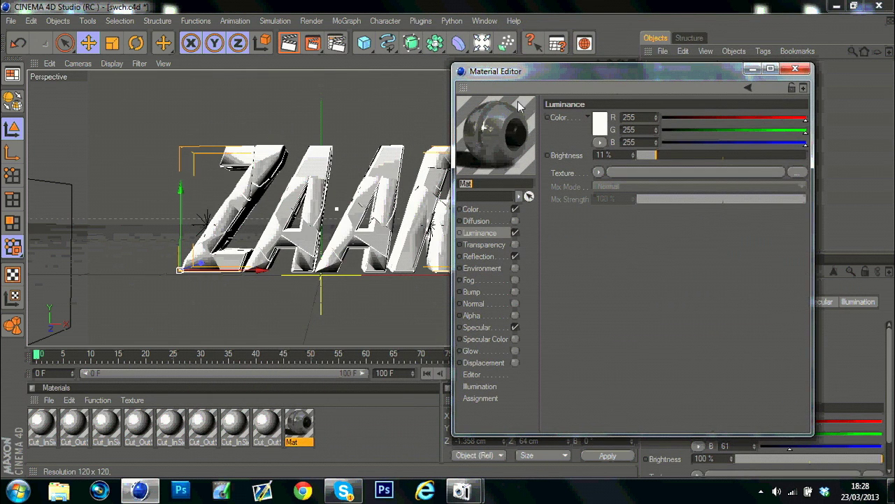
left_click(470, 210)
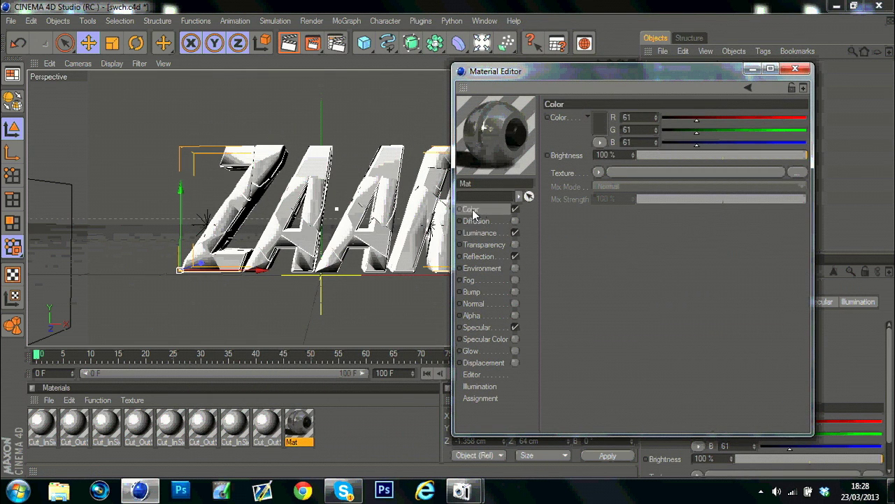
left_click(492, 233)
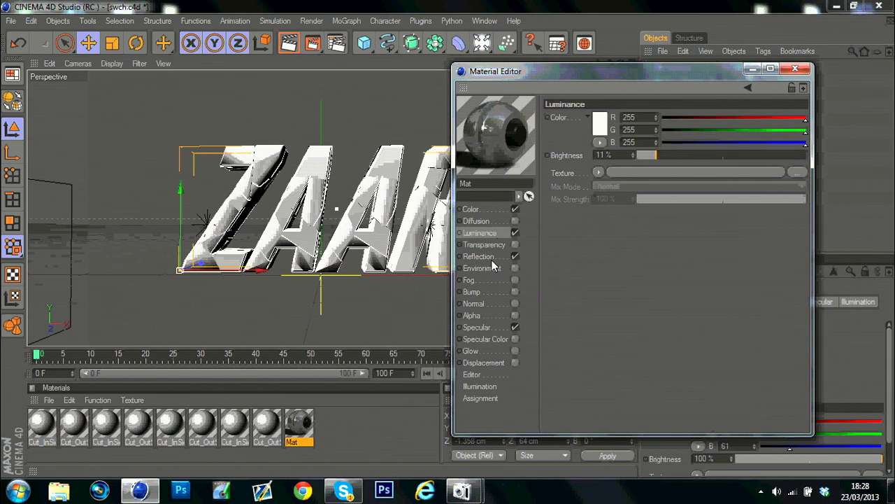
left_click(491, 258)
left_click(478, 328)
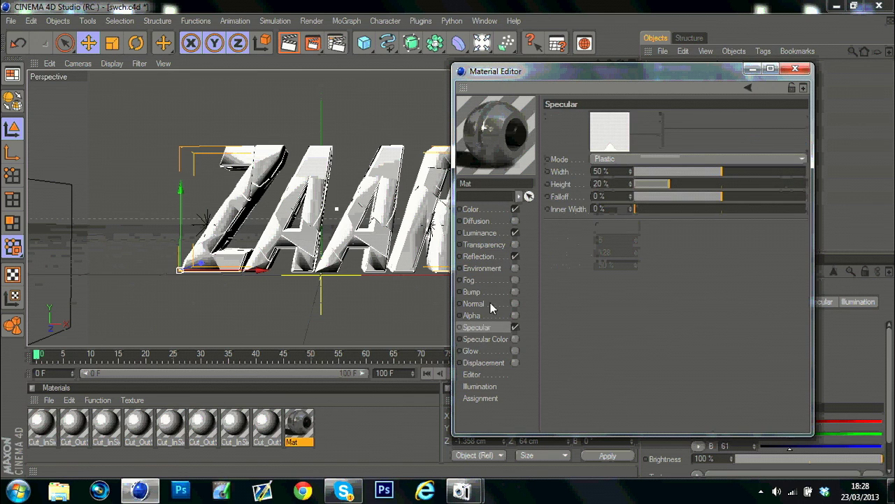
left_click(471, 210)
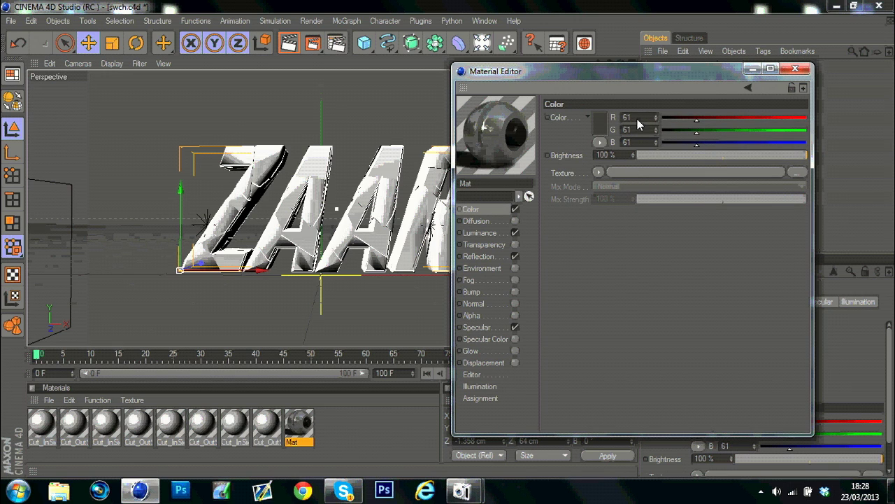
left_click(470, 234)
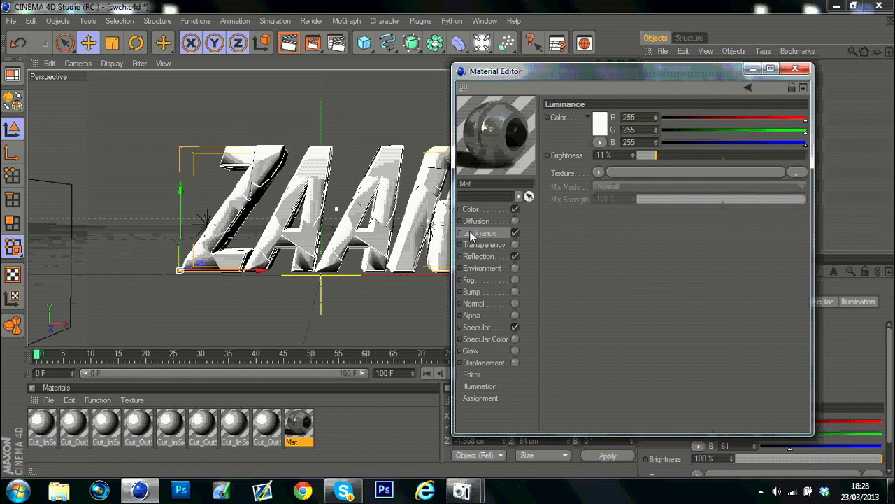
left_click(481, 257)
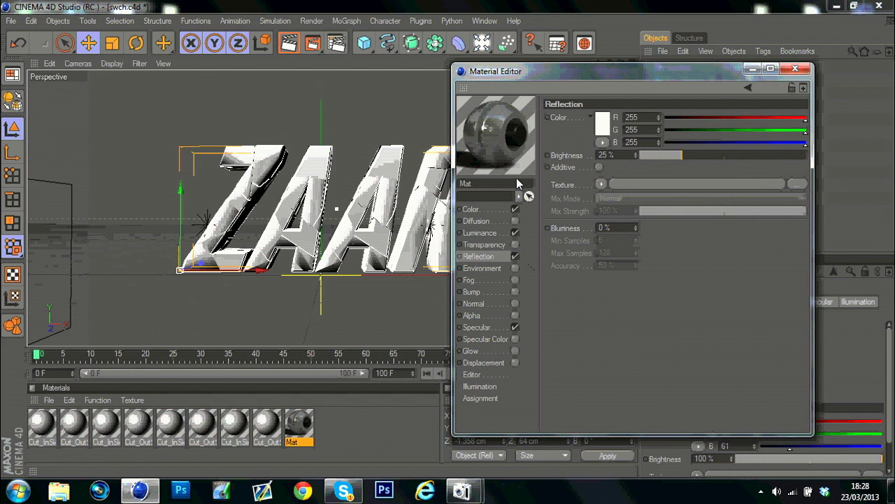
left_click(796, 68)
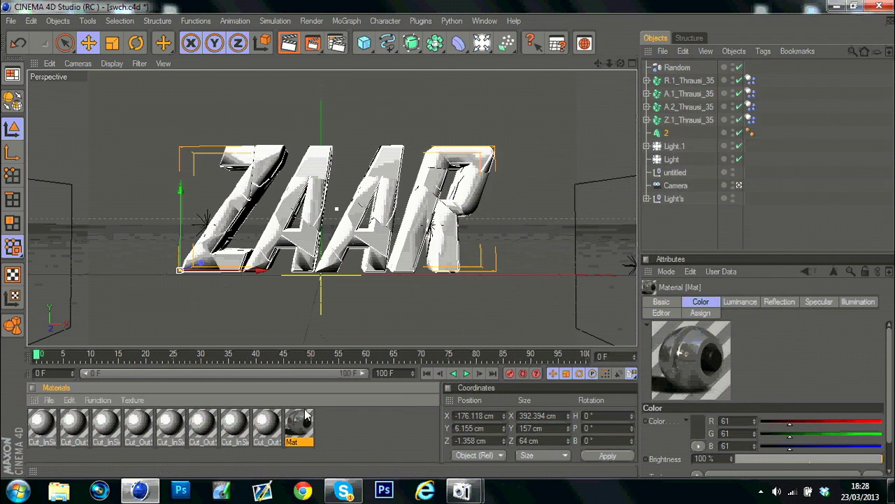
Apply the Mat material to the text copy named 2
left_click_drag(662, 135, 761, 130)
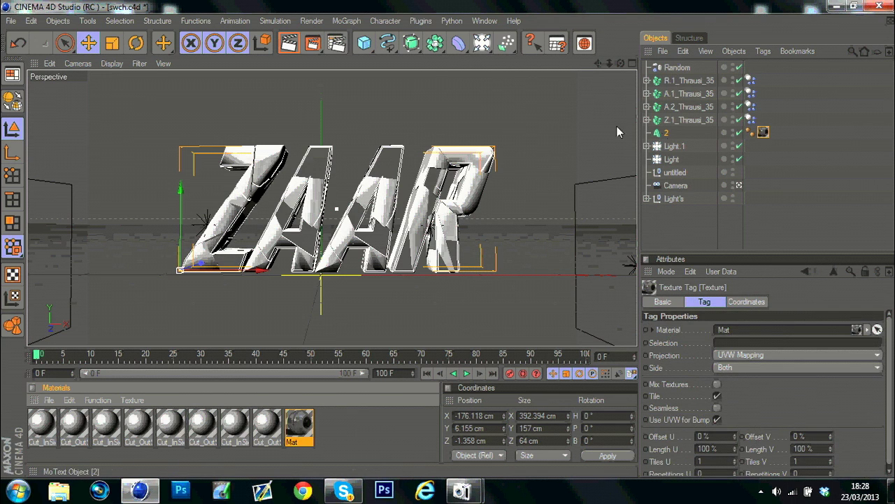
left_click(577, 198)
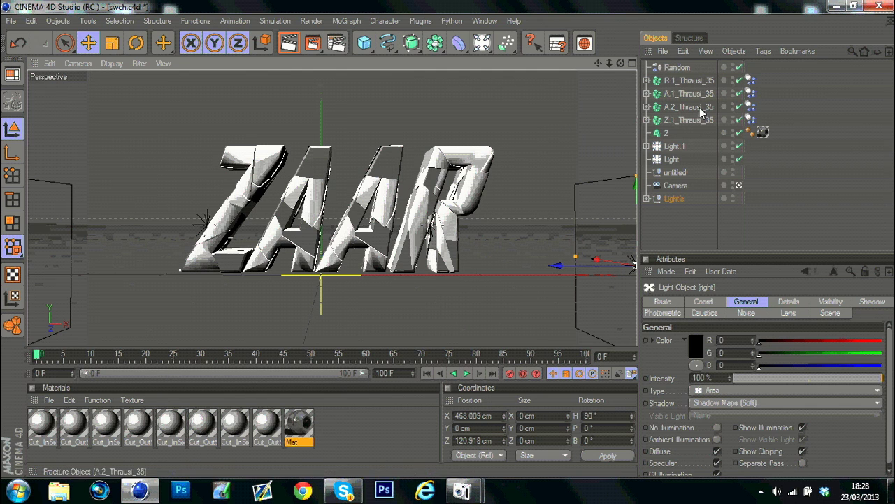
left_click(353, 445)
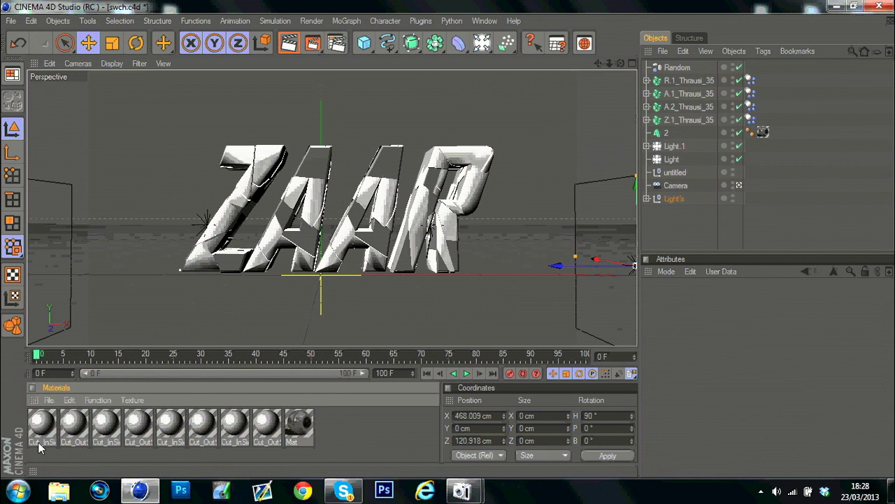
Open the first Cut_OutSide material for editing and set its color to R 149, G 0, B 204
left_click_drag(39, 449, 247, 444)
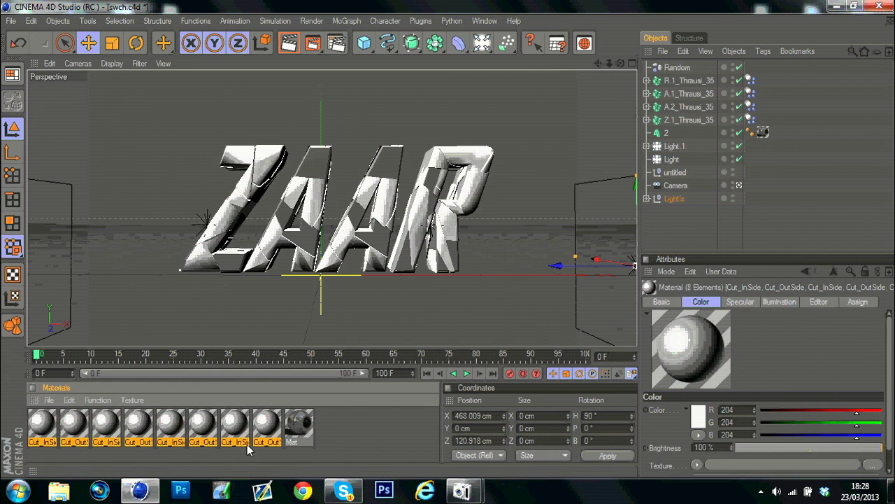
left_click(75, 452)
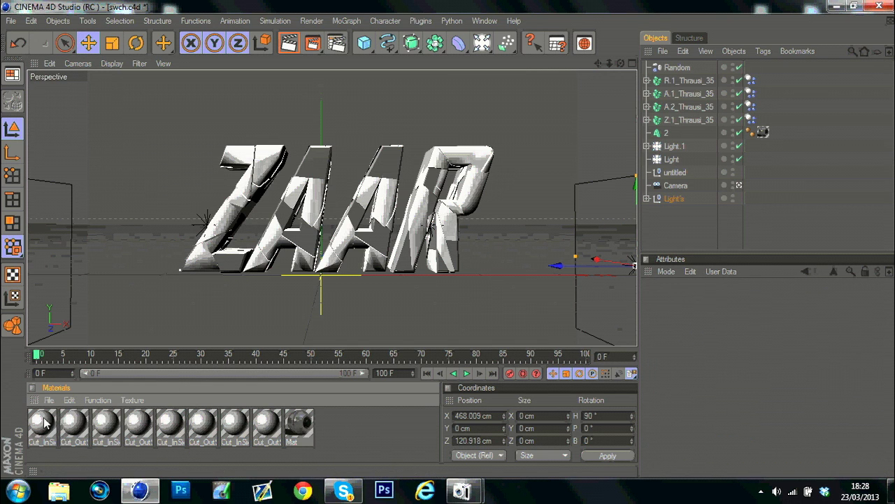
left_click(68, 425)
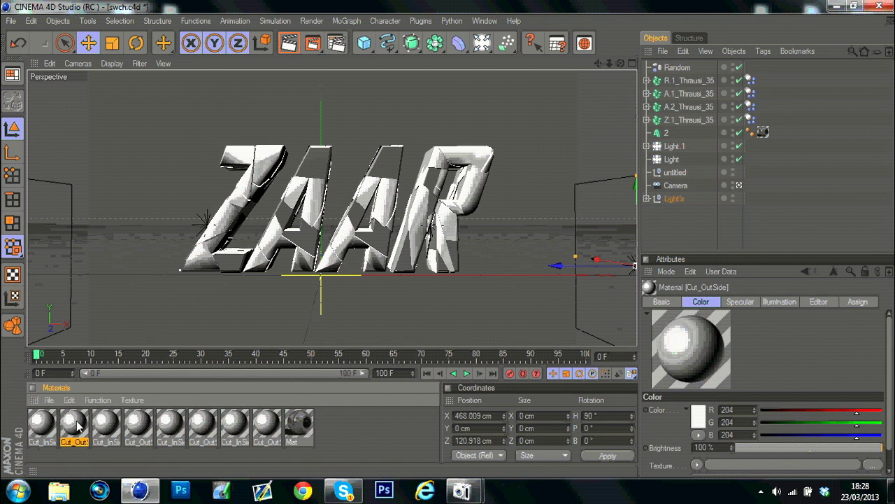
double_click(78, 425)
left_click_drag(360, 95, 629, 46)
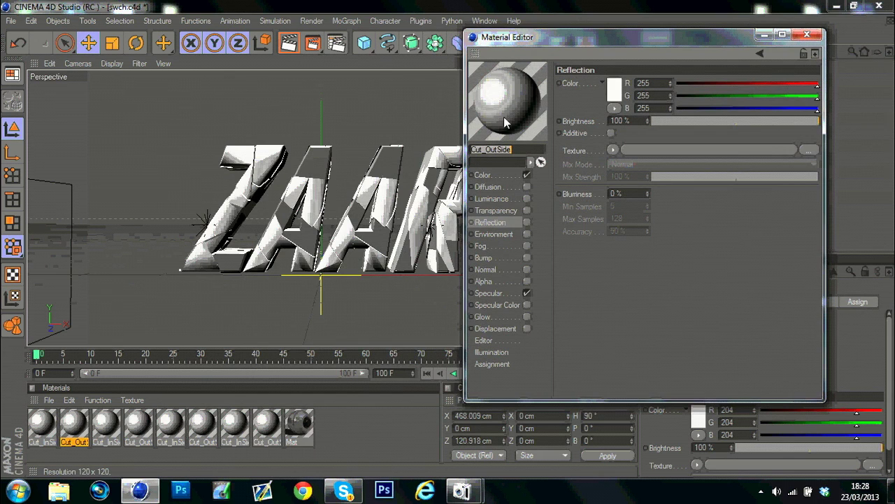
left_click(484, 175)
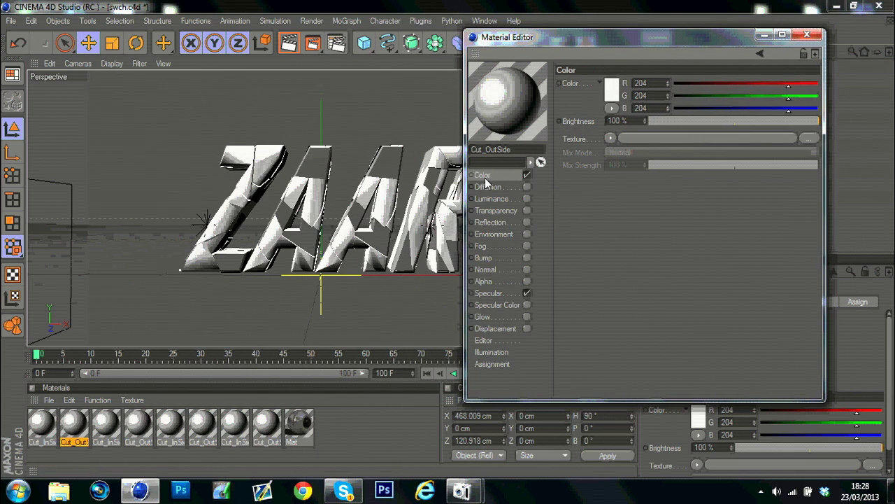
left_click_drag(719, 96, 673, 97)
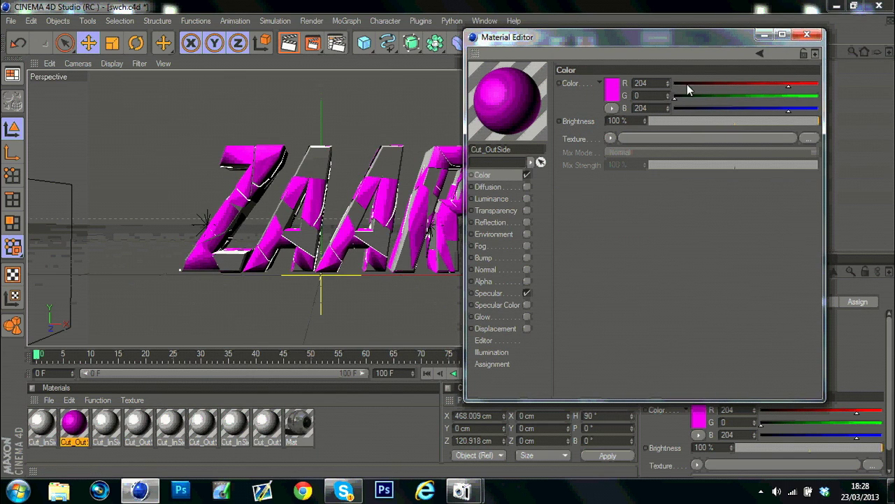
left_click_drag(749, 86, 758, 86)
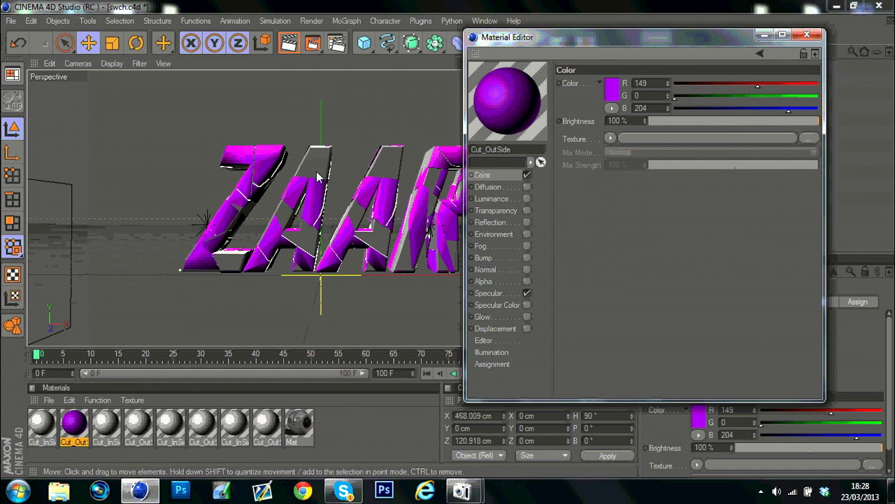
Enable Luminance at 11 % brightness and Reflection at a low brightness on the purple Cut_OutSide material
left_click(527, 199)
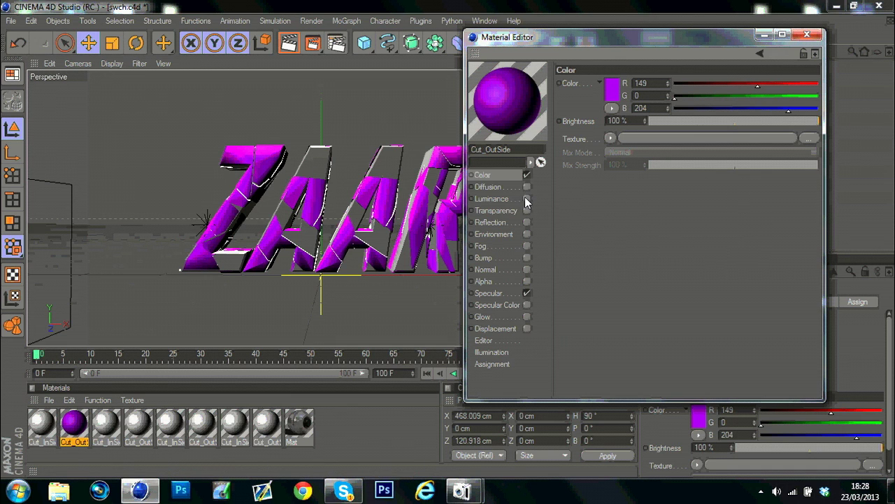
left_click(668, 121)
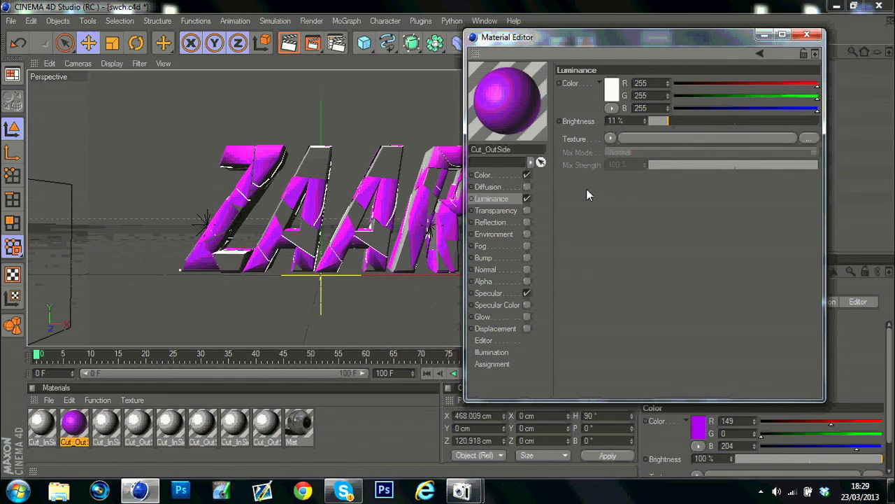
left_click(527, 223)
left_click(685, 122)
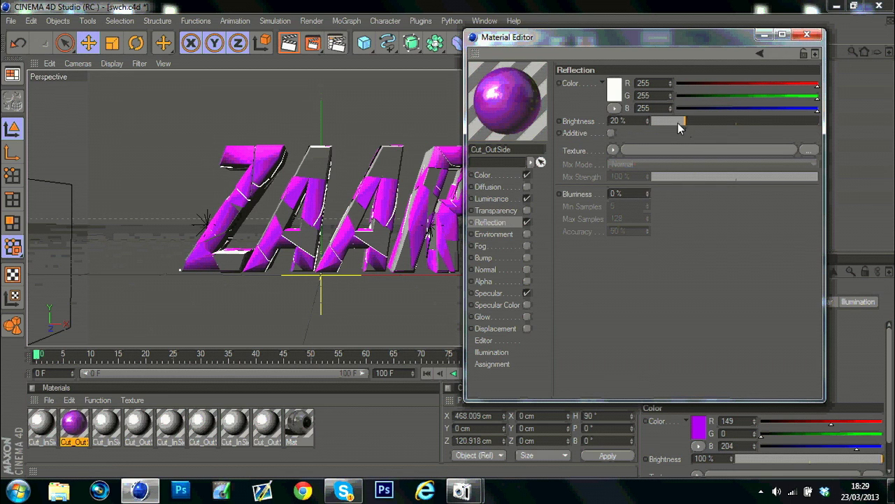
left_click(694, 122)
Enable Glow on the purple Cut_OutSide material with an outer strength of 25 %, and close its editor
left_click(526, 318)
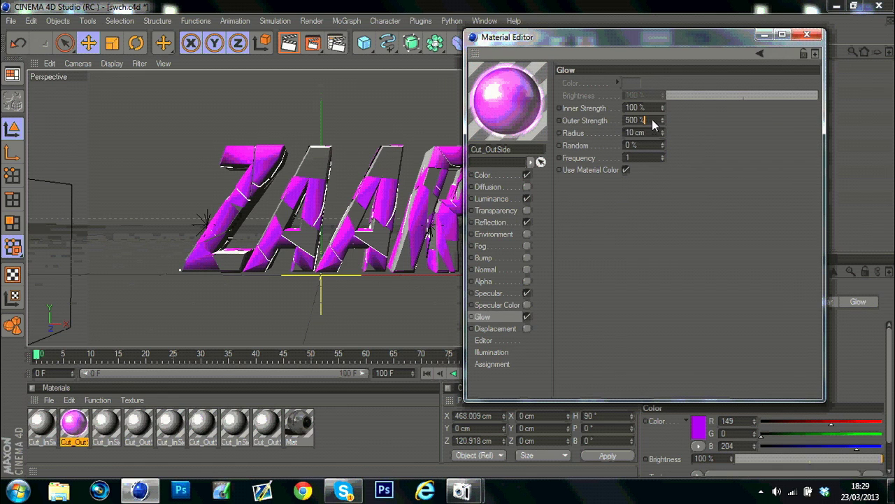
type("25")
key("Return")
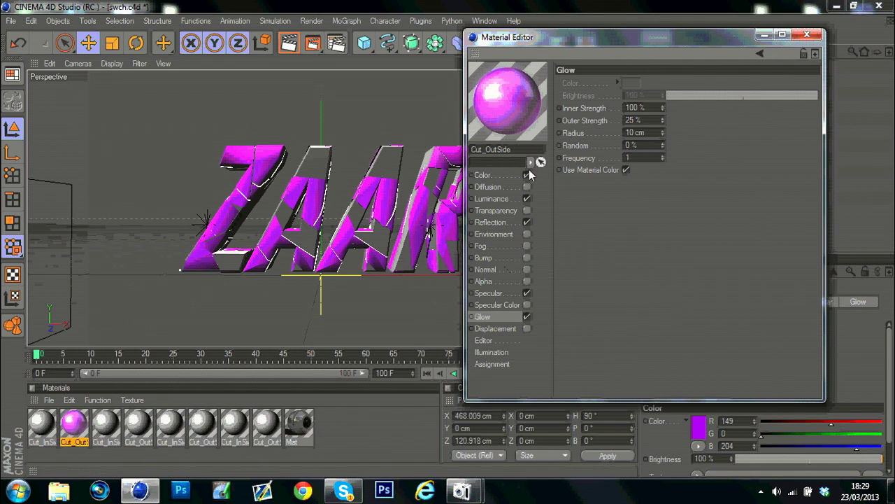
left_click(813, 34)
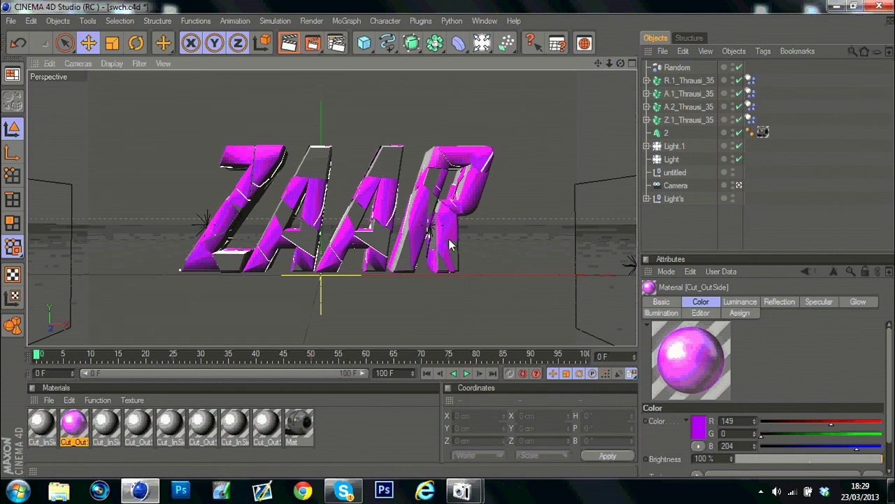
Frame the ZAAR text more closely and render the perspective view to preview the materials
scroll(448, 240, "up", 2)
scroll(450, 241, "up", 2)
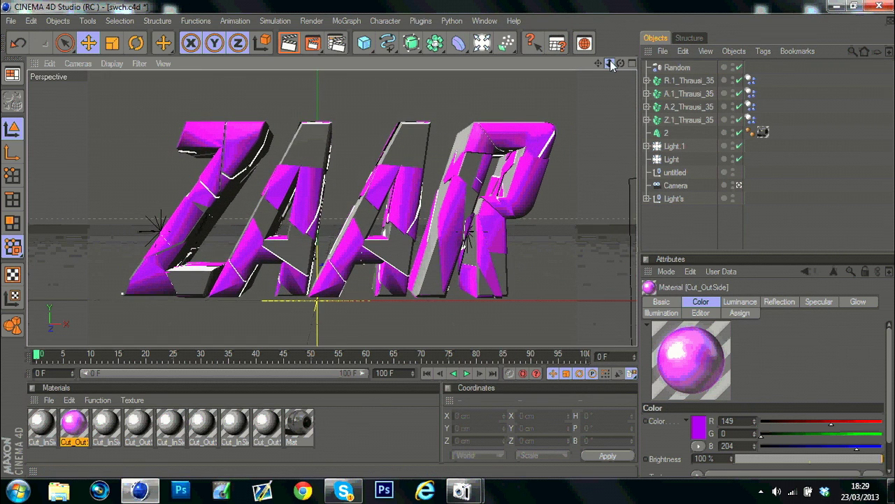
left_click_drag(450, 243, 449, 243)
left_click_drag(599, 63, 450, 242)
left_click(549, 125)
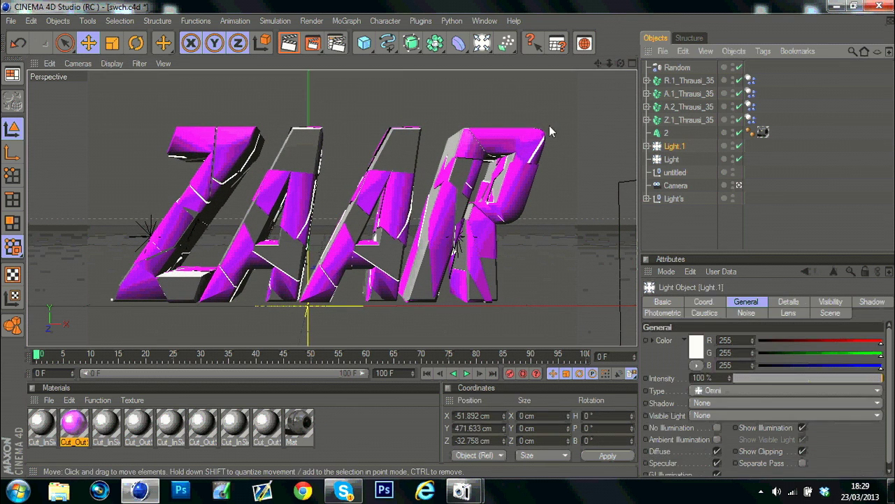
mouse_move(453, 284)
left_mouse_down()
mouse_move(458, 206)
mouse_move(451, 244)
mouse_move(455, 217)
mouse_move(451, 227)
mouse_move(468, 243)
mouse_move(454, 241)
left_mouse_up()
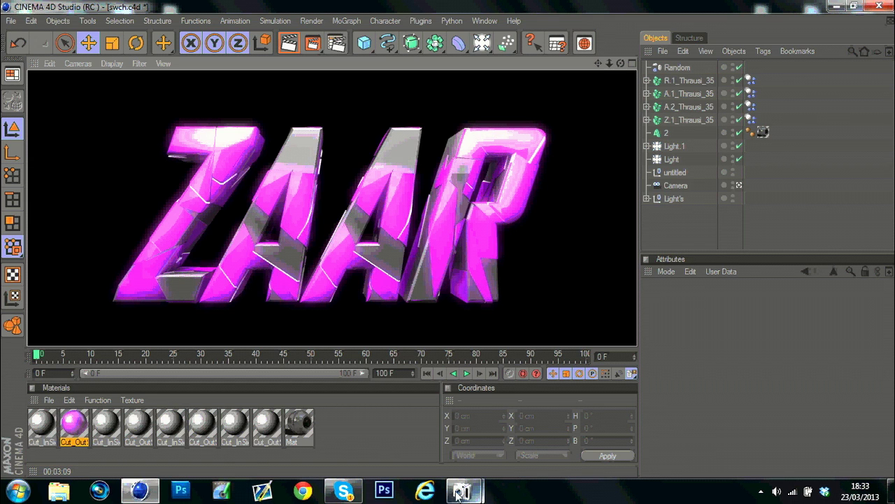
left_click(547, 234)
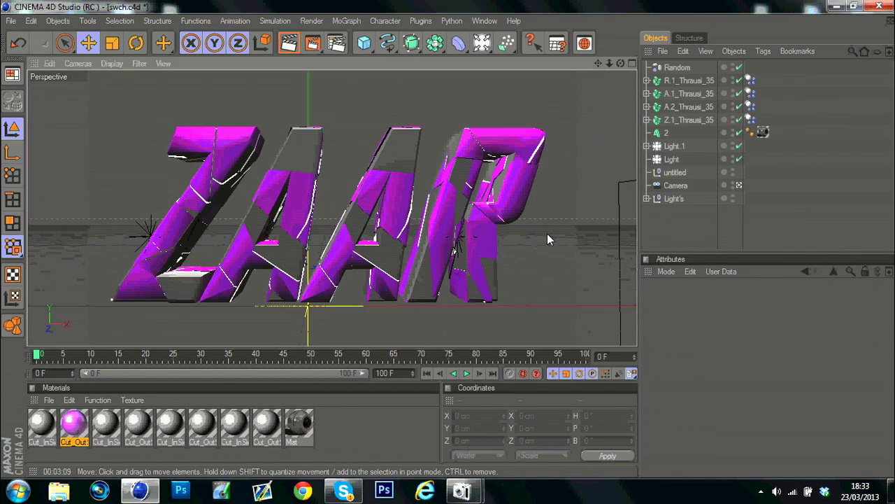
Inspect the pieces of the R.1_Thrausi_35 fracture object and the object properties of the text copy named 2
left_click(676, 80)
left_click(646, 81)
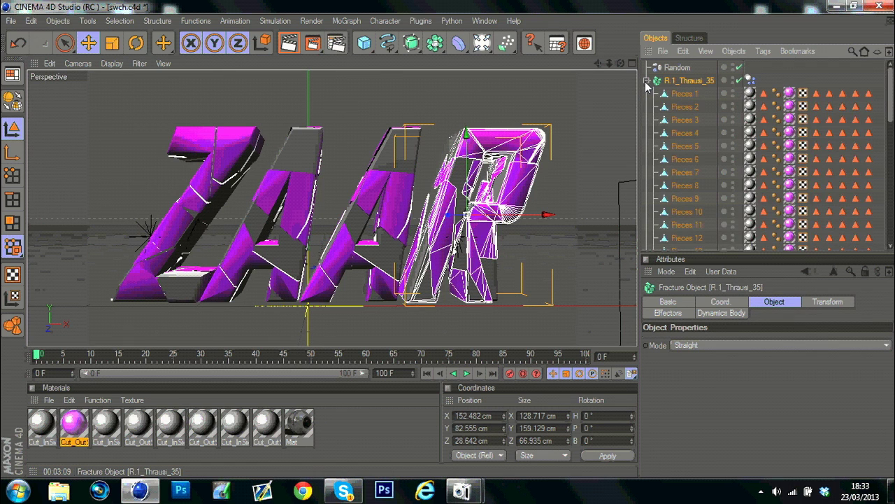
left_click(646, 81)
left_click(656, 134)
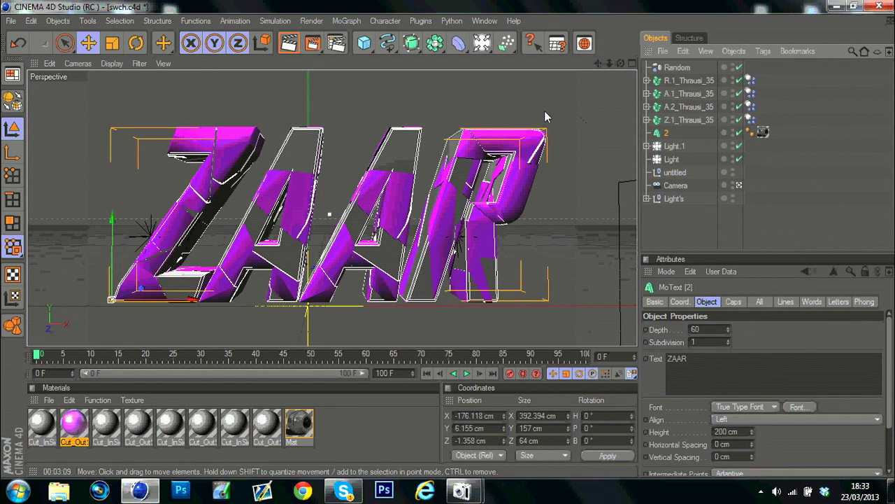
left_click(545, 112)
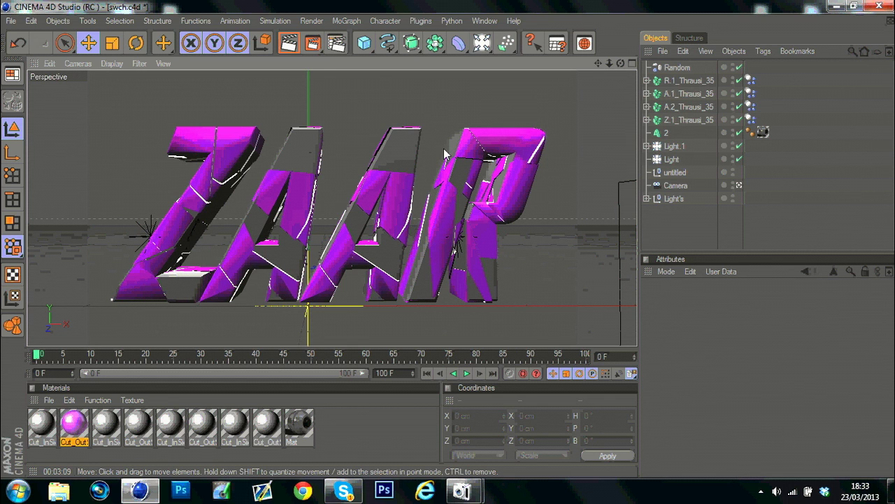
mouse_move(609, 63)
left_mouse_down()
mouse_move(449, 239)
mouse_move(610, 61)
left_mouse_up()
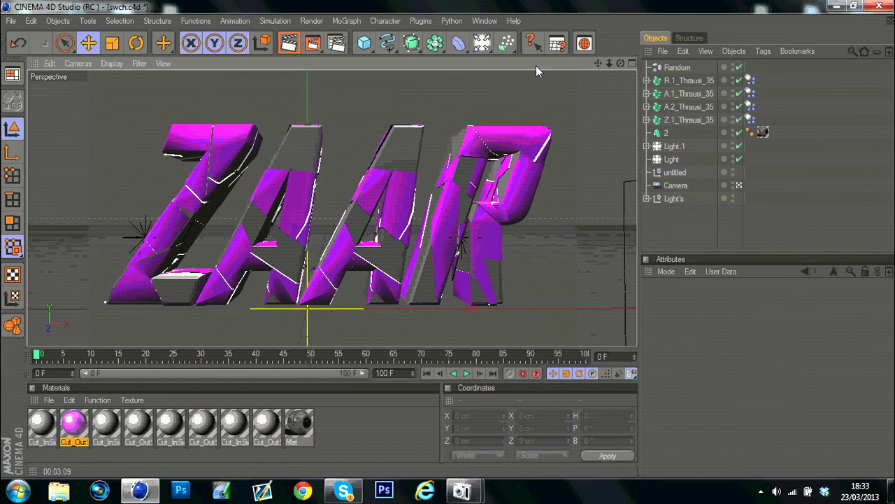